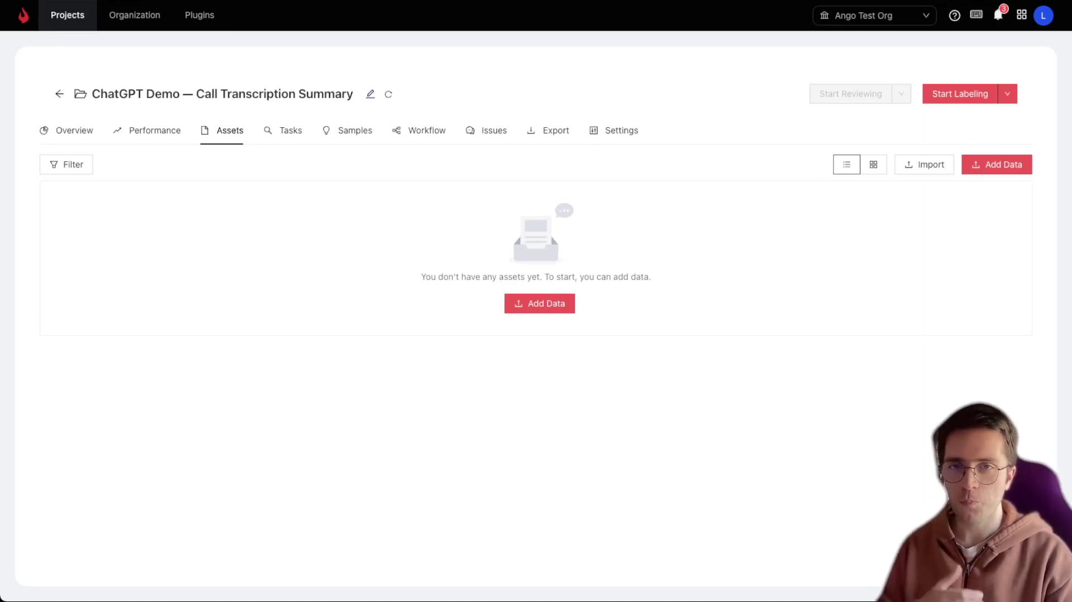
- Read the sample customer support call transcript and return to the project
left_click(295, 0)
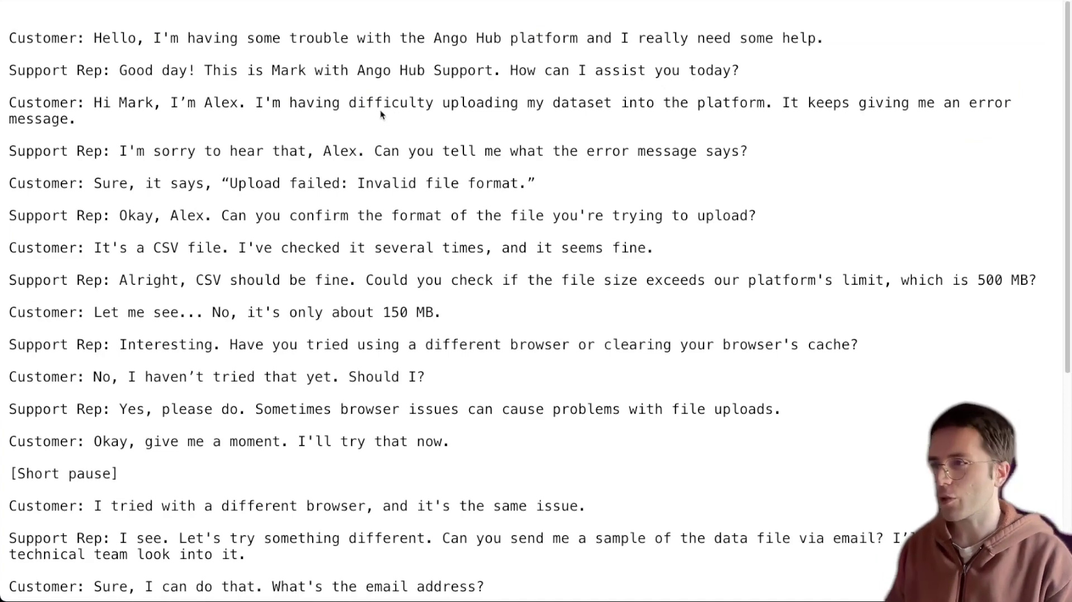
left_click(306, 2)
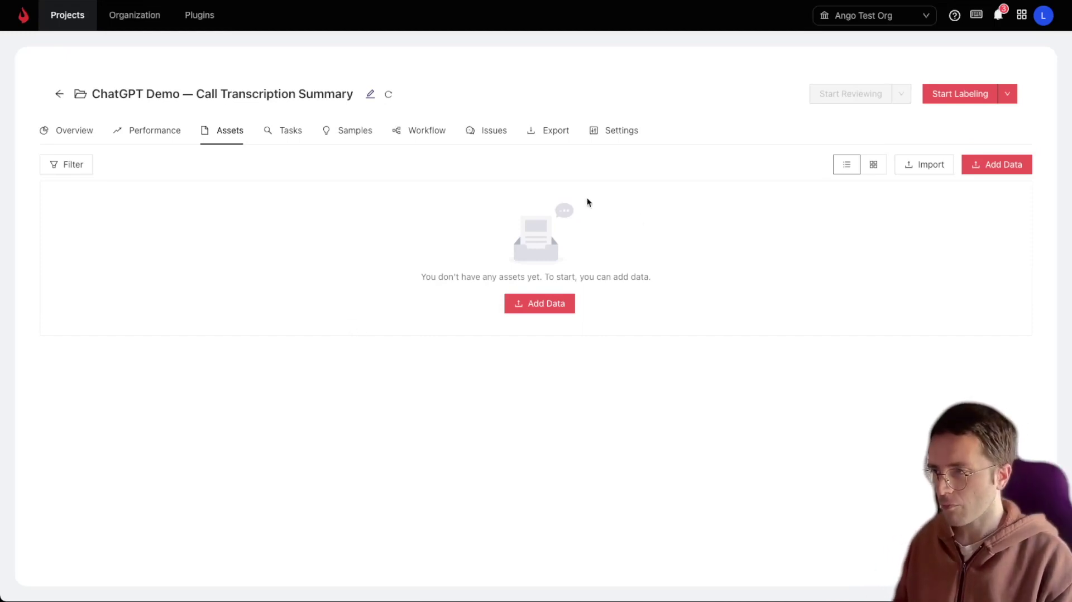
- Open the project's plugin settings and check that the ChatGPT model plugin is listed
left_click(613, 136)
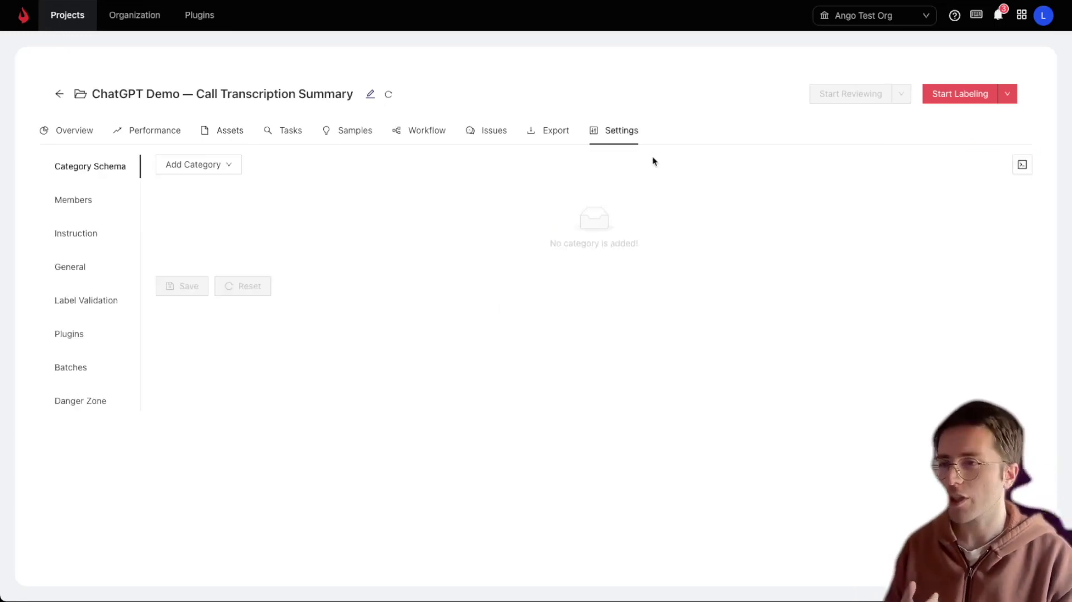
left_click(96, 335)
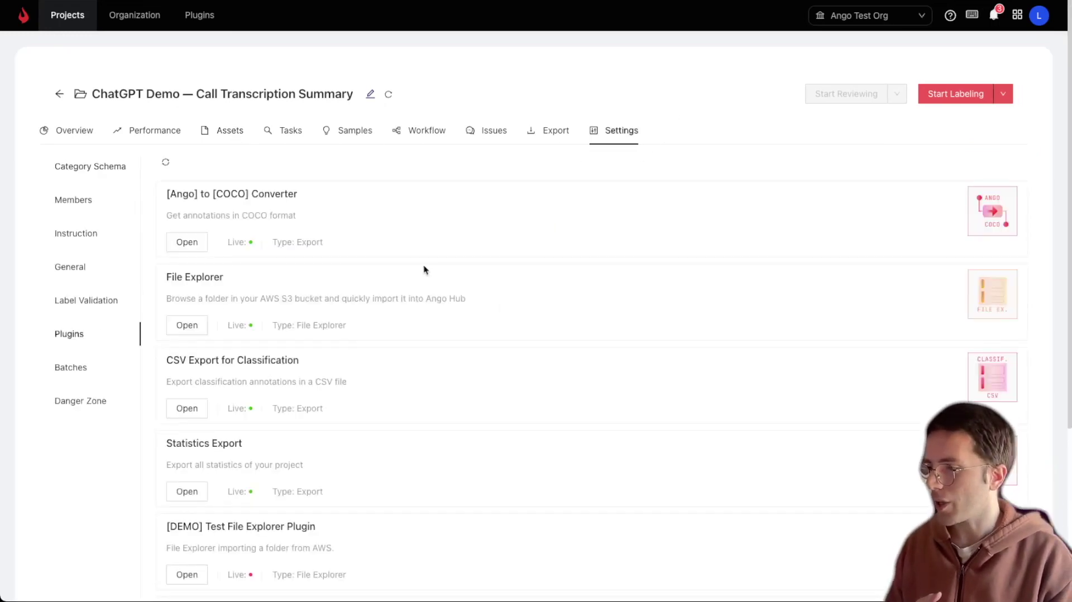
scroll(490, 353, "down", 4)
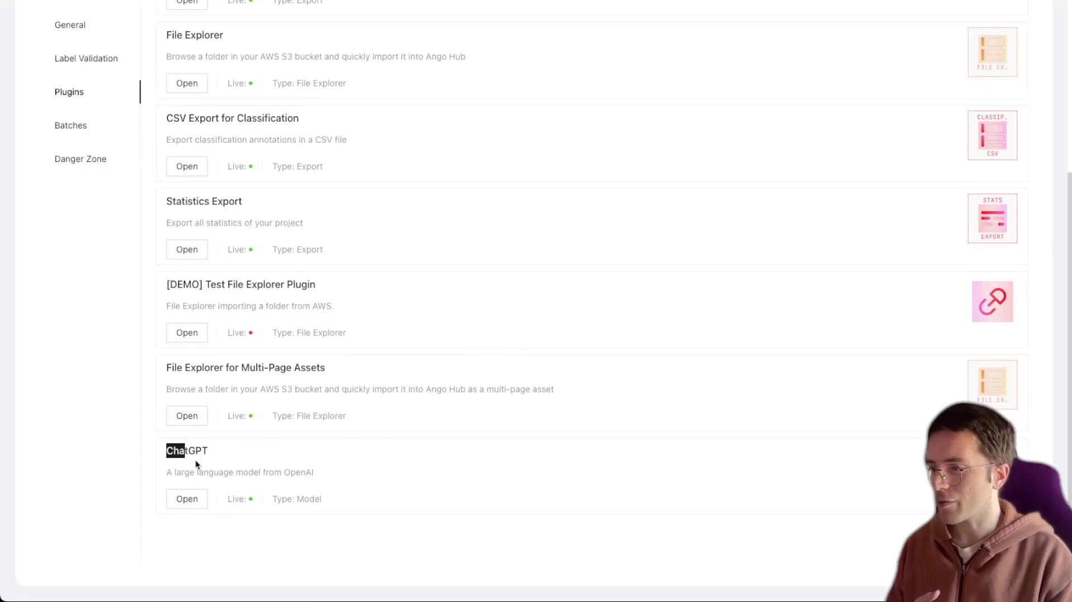
left_click_drag(196, 465, 272, 470)
left_click(346, 479)
scroll(388, 470, "up", 5)
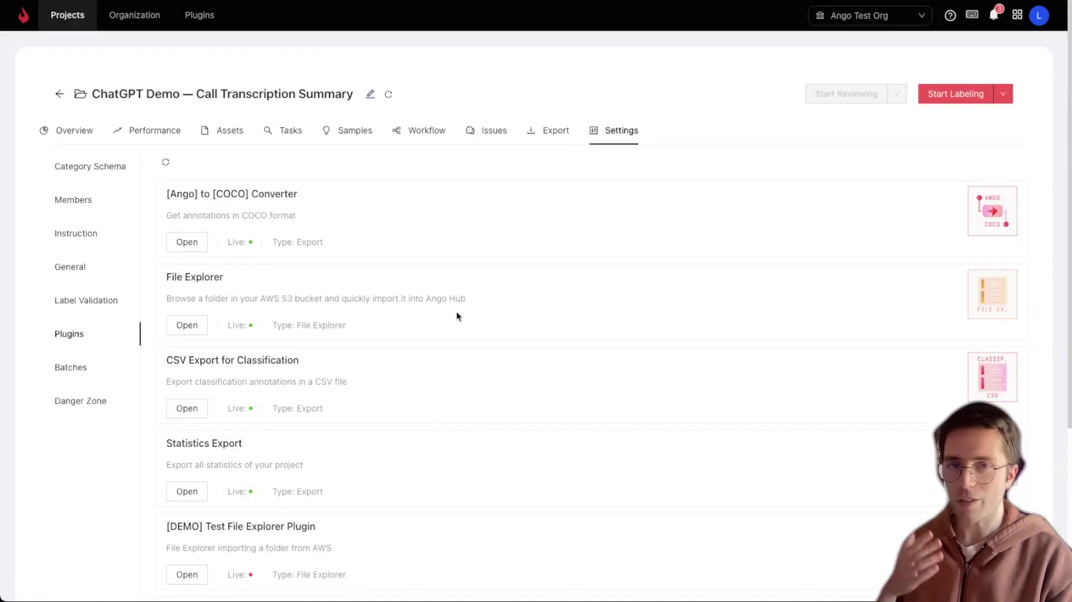
- Search the catalogue of plugins that can be added to the organization for ChatGPT
left_click(199, 16)
left_click(319, 151)
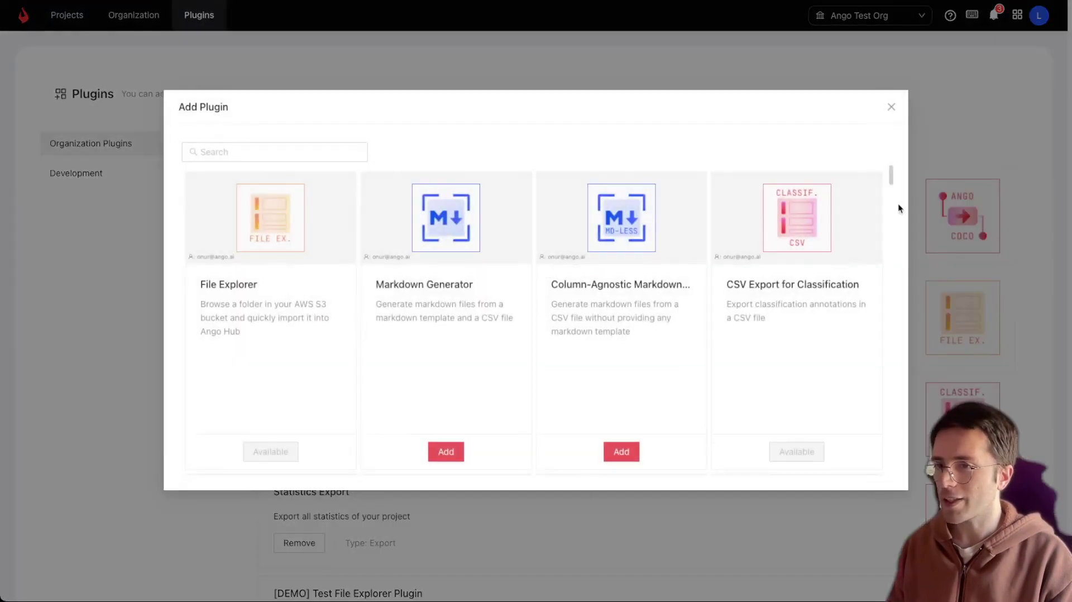
left_click(263, 151)
type("ChatGPT")
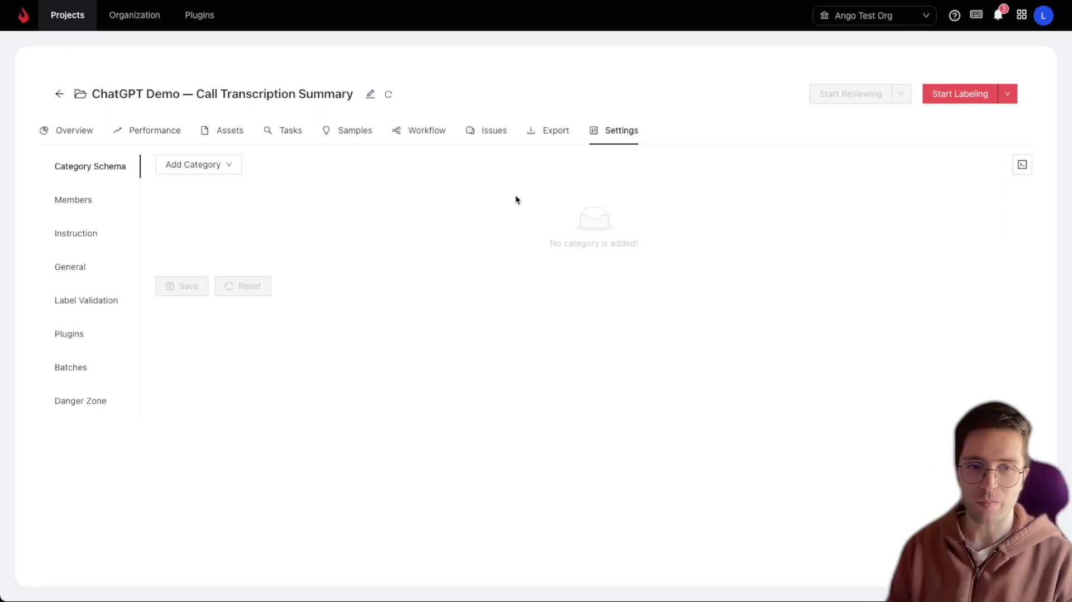
- Add a Text classification titled "Customer Problem" to the project's category schema and save the schema
left_click(175, 168)
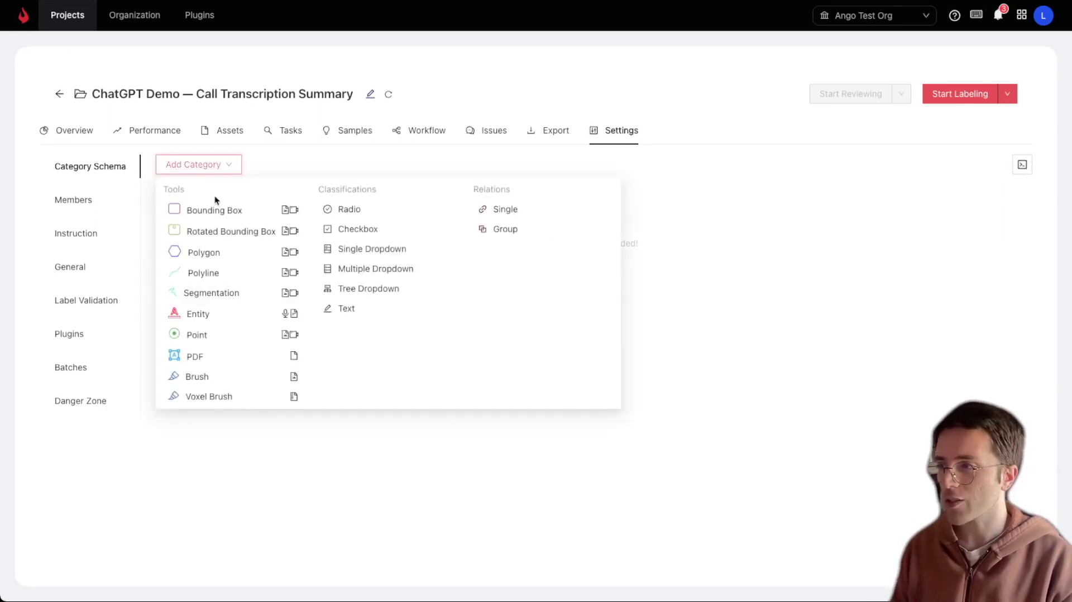
left_click(400, 313)
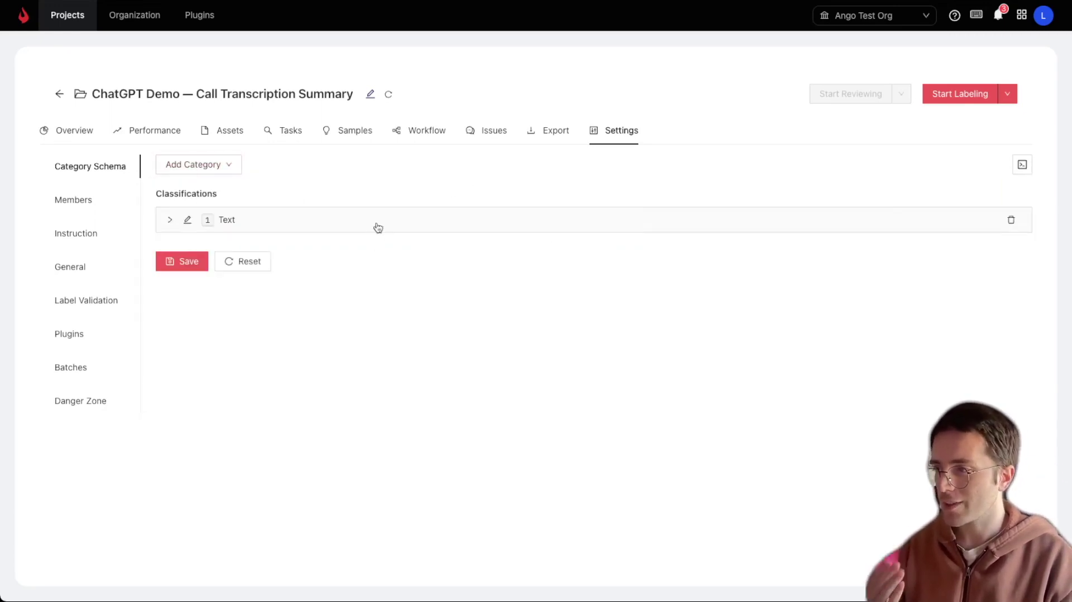
left_click(378, 227)
left_click(365, 274)
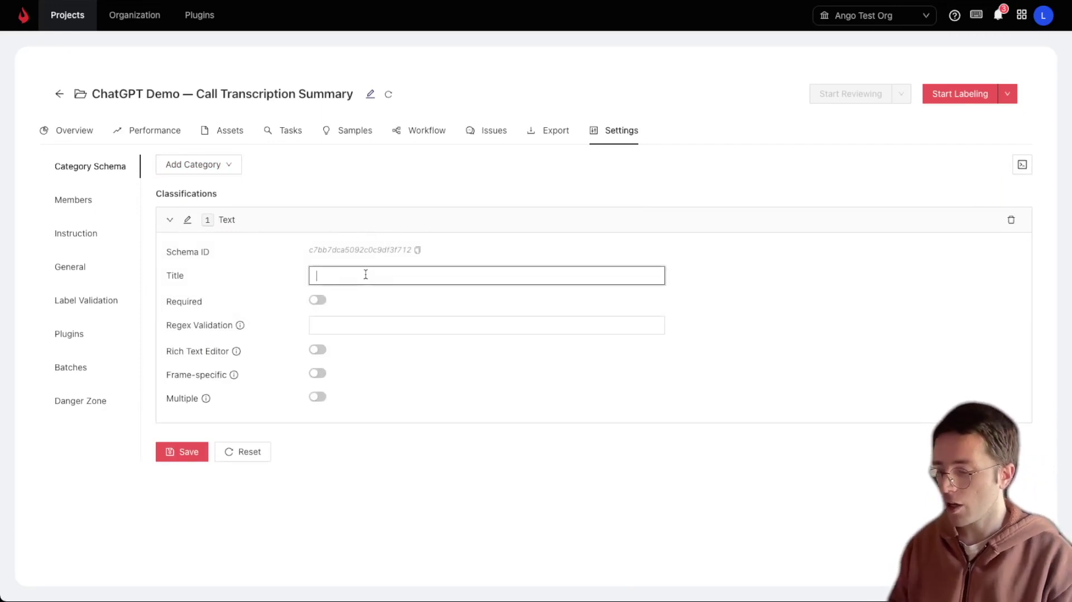
type("C")
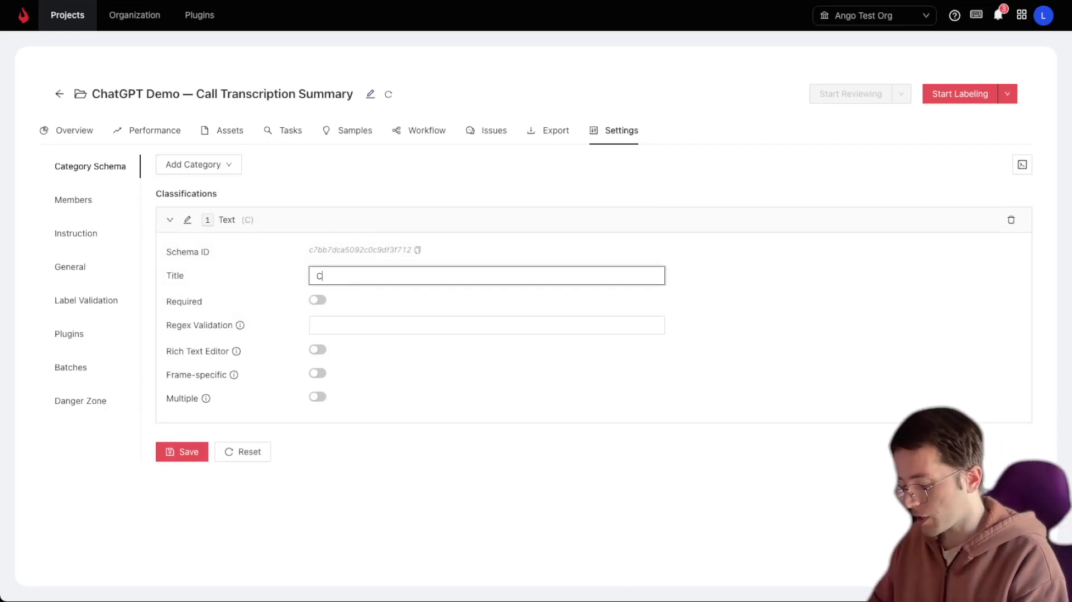
type("ustomer Problem")
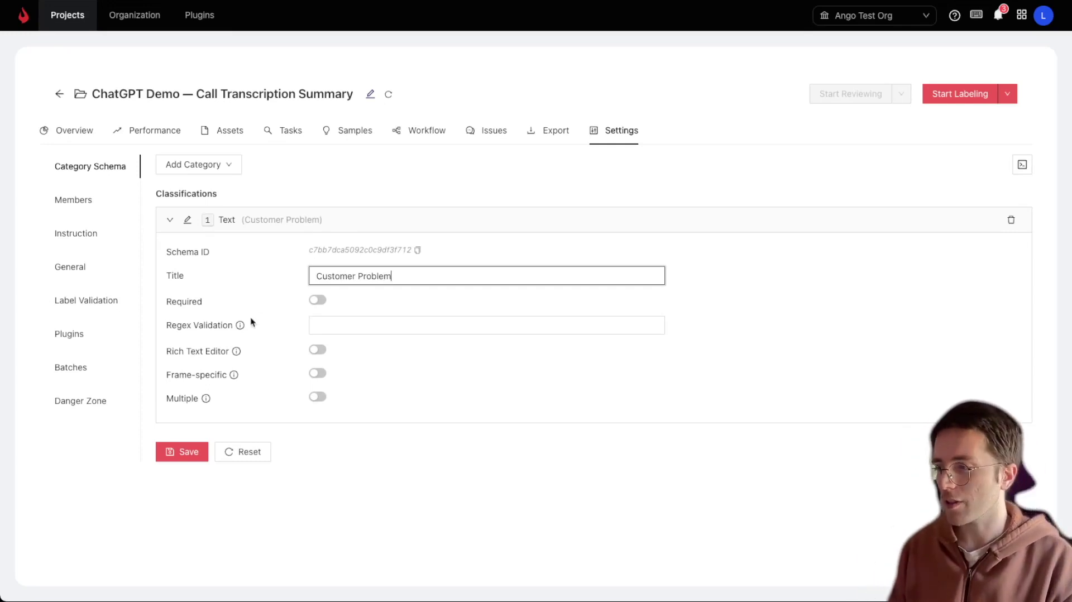
left_click(195, 457)
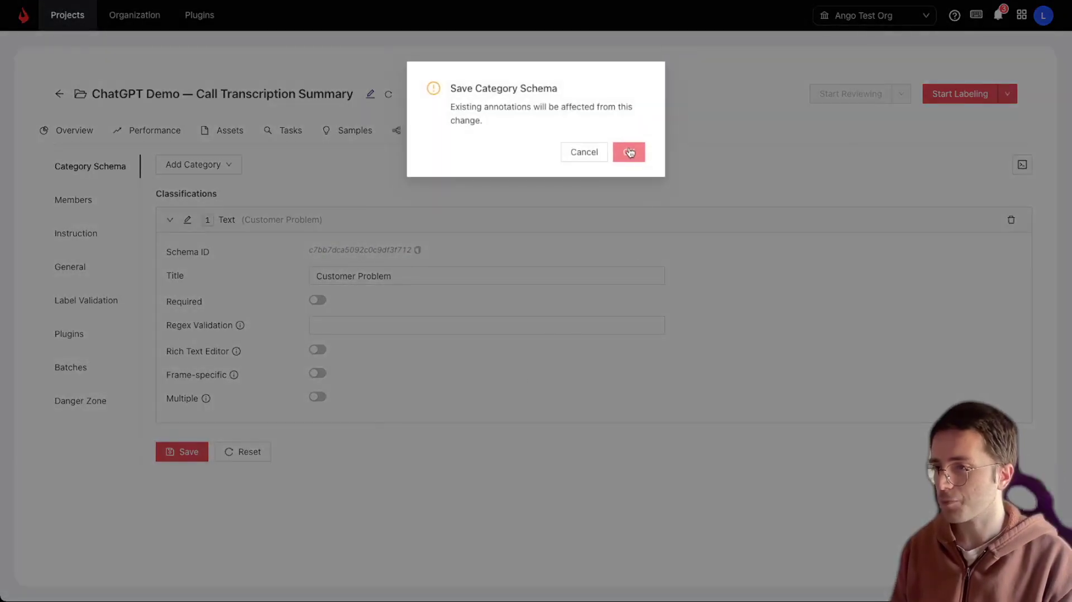
left_click(630, 152)
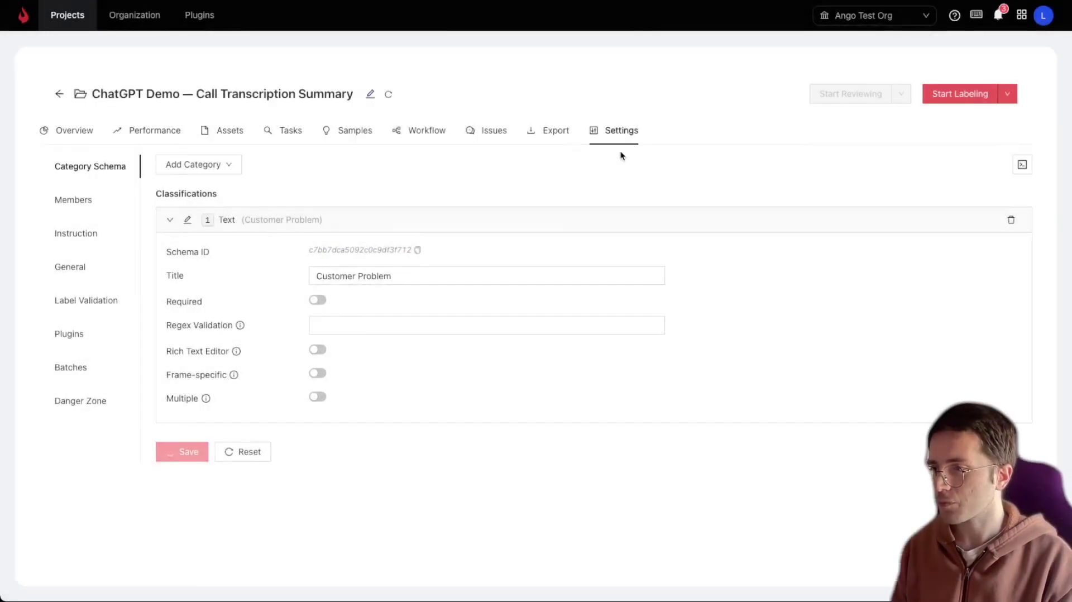
- In the project's workflow, move the Start stage away from Label and place a Plugin stage between them
left_click(413, 140)
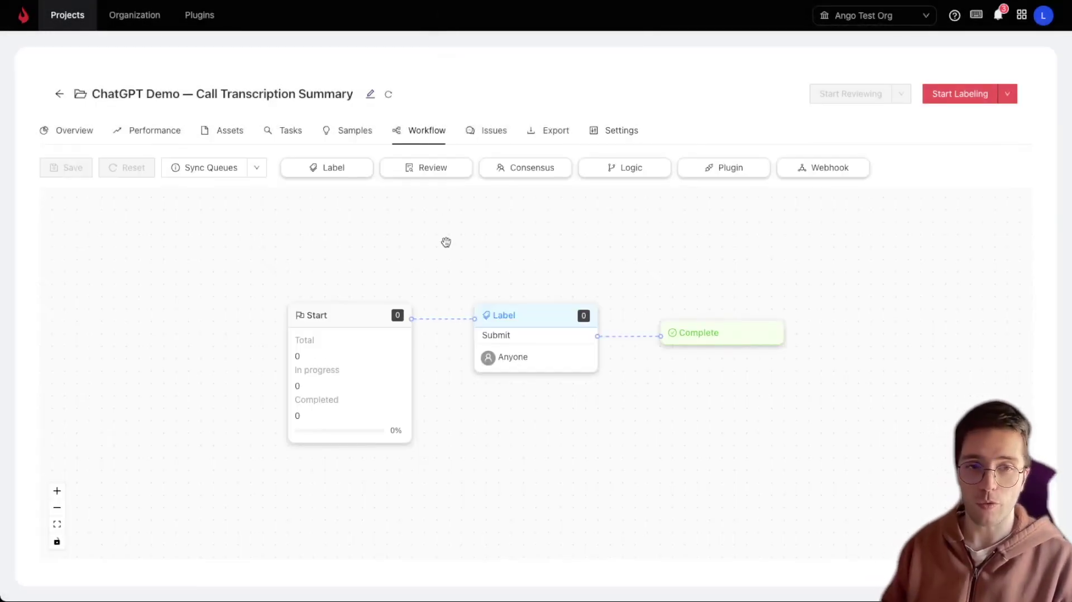
left_click_drag(359, 337, 159, 337)
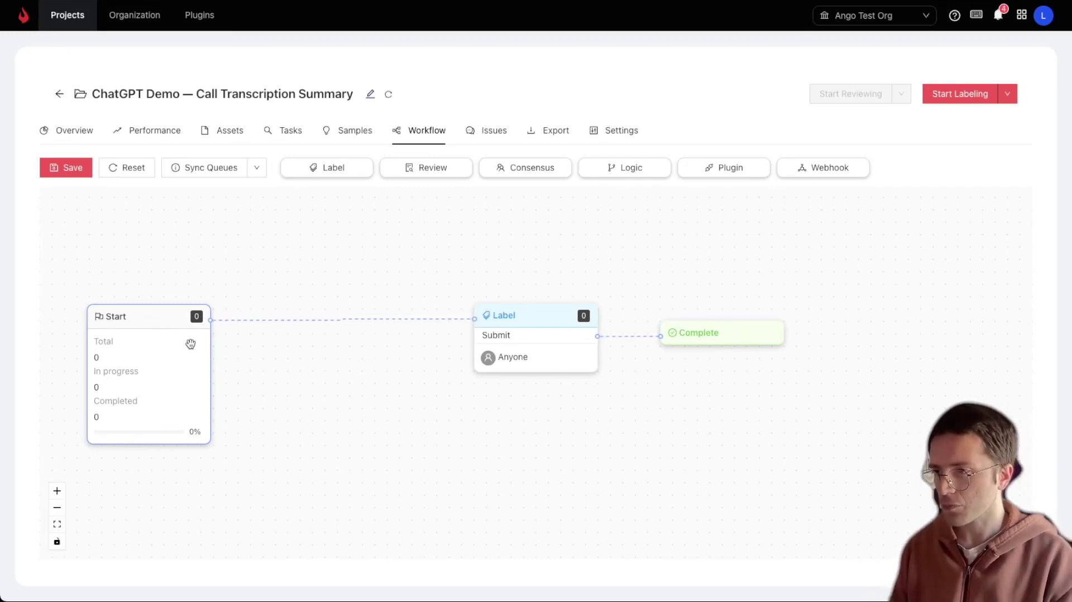
left_click(718, 170)
left_click_drag(373, 281, 331, 336)
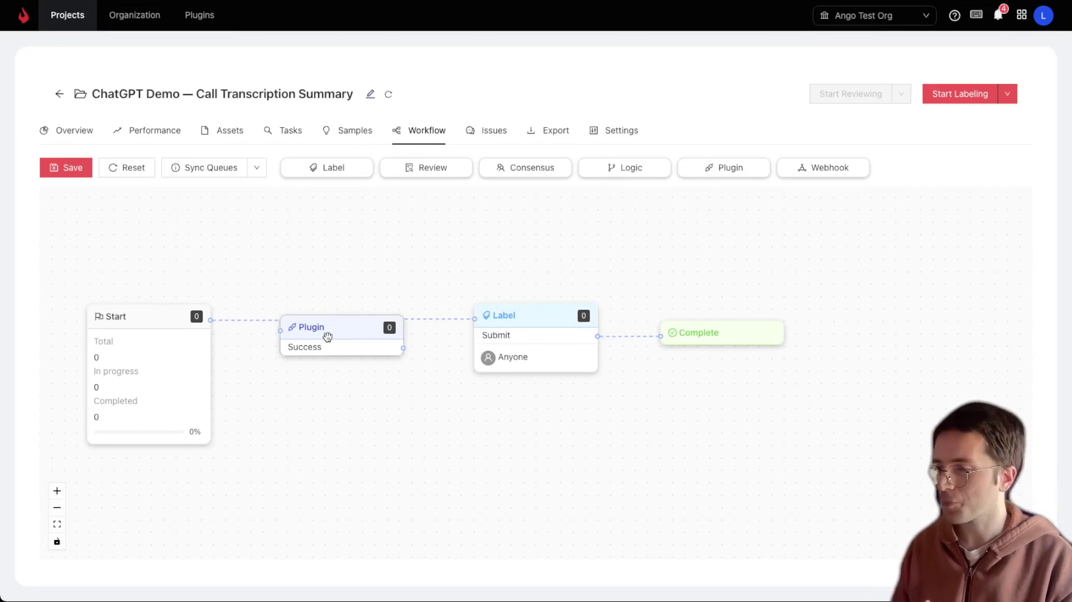
- Route the workflow from Start through the Plugin stage, connecting its Success output to the Label stage
left_click_drag(329, 336, 327, 330)
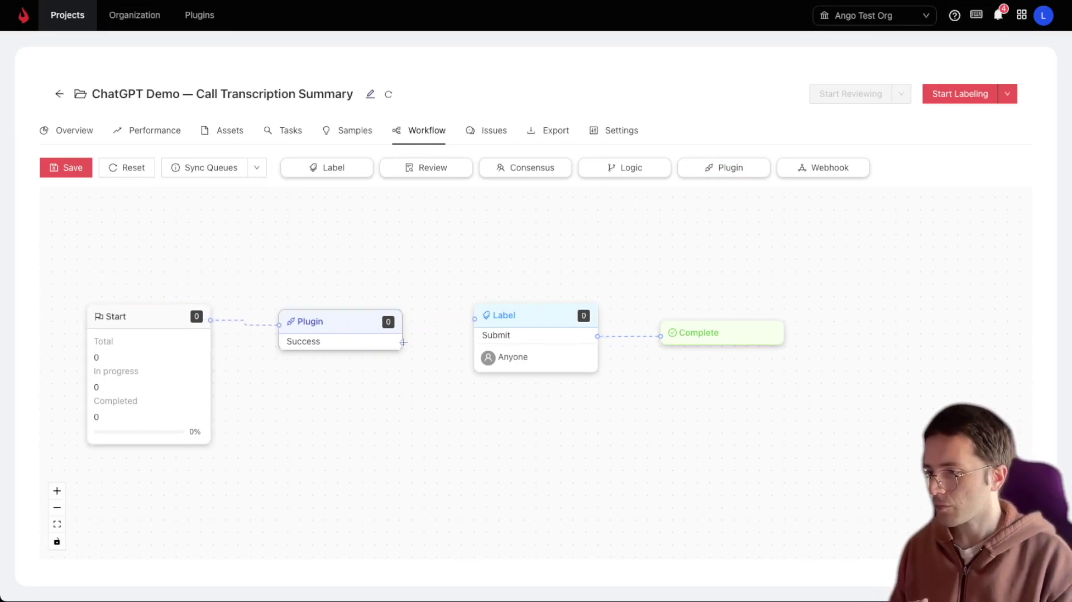
left_click_drag(402, 341, 474, 318)
left_click_drag(335, 340, 326, 318)
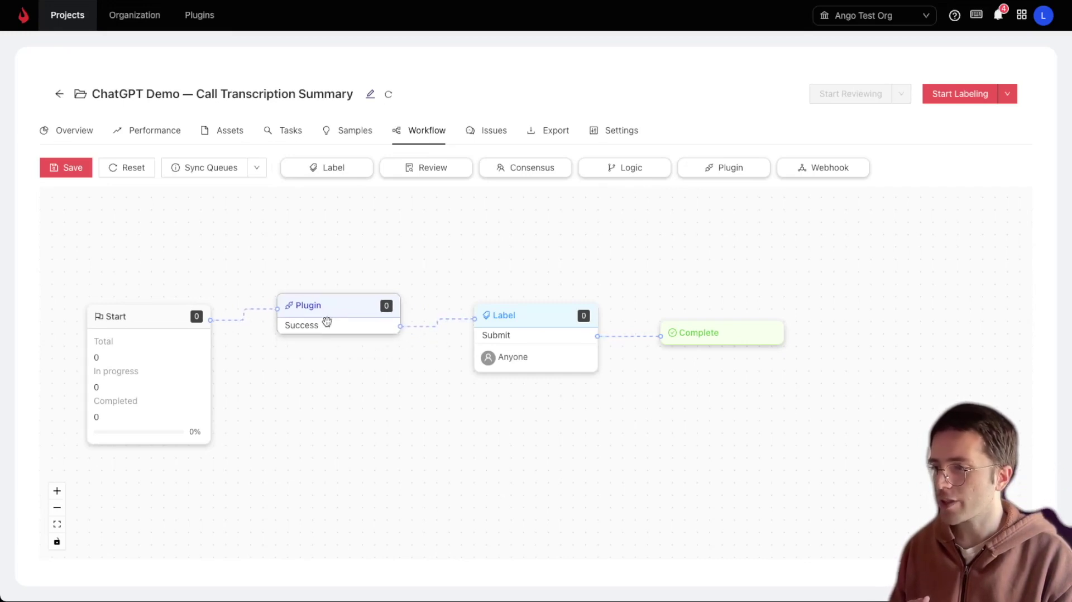
left_click(137, 388)
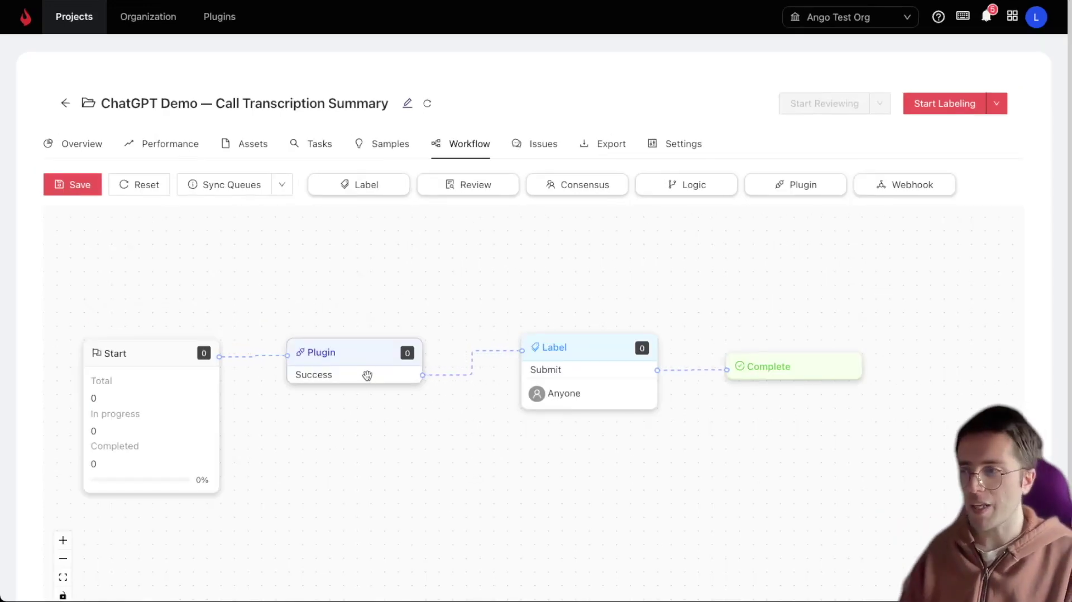
- Set the Plugin stage's model plugin to ChatGPT and load its Default Preset configuration
left_click(367, 376)
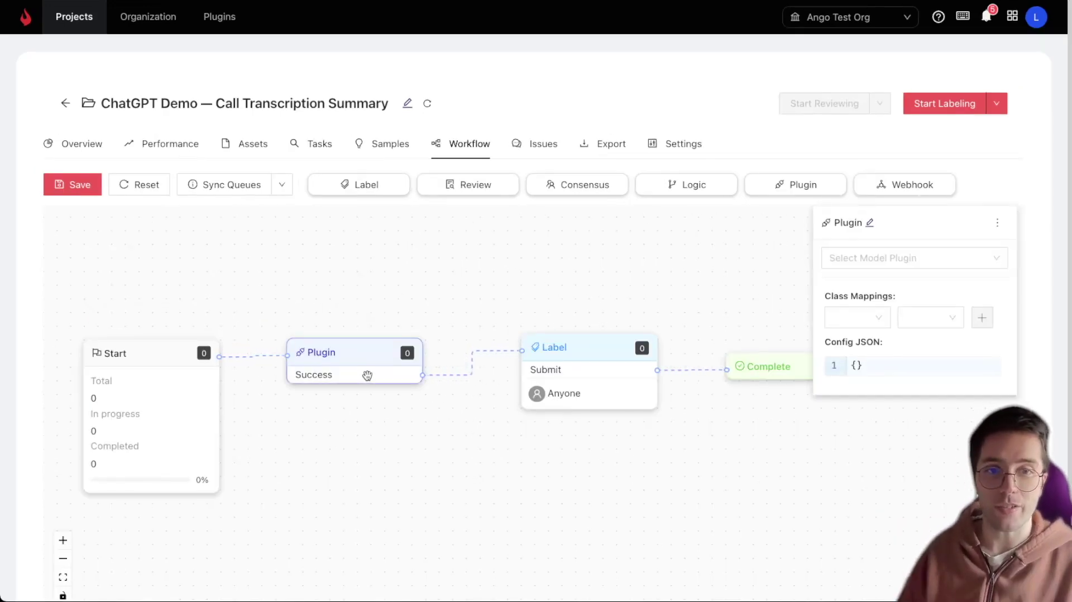
left_click(999, 262)
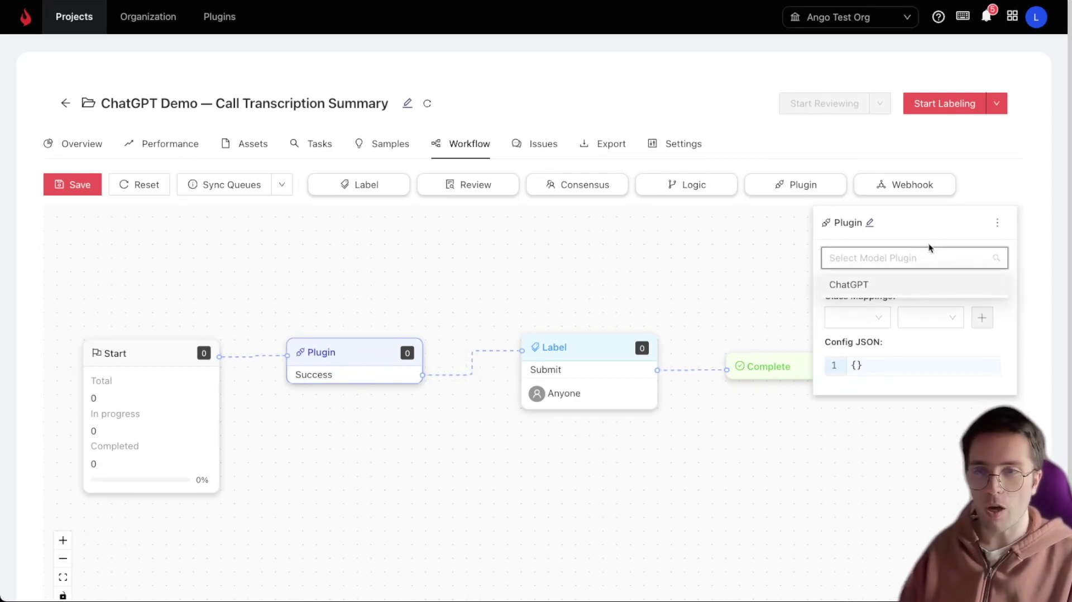
left_click(883, 284)
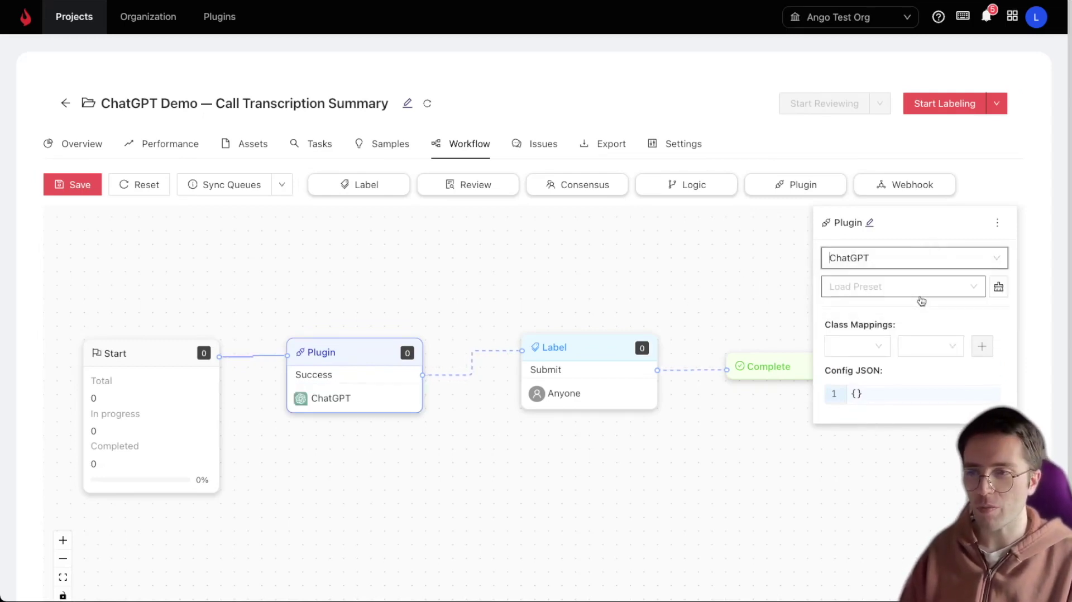
left_click(966, 292)
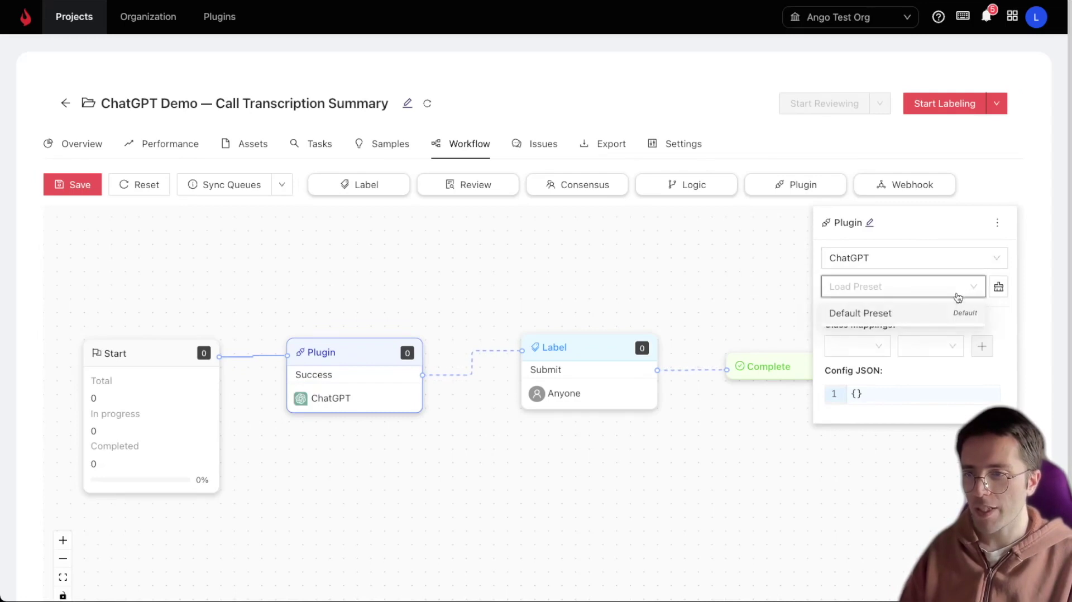
left_click(887, 313)
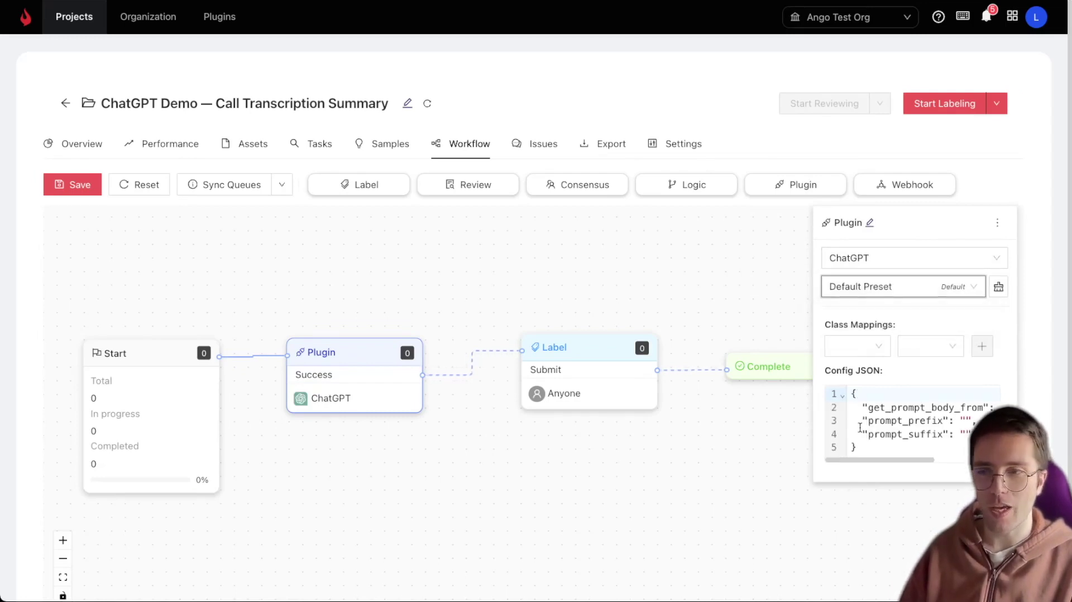
left_click_drag(850, 394, 854, 444)
left_click(874, 453)
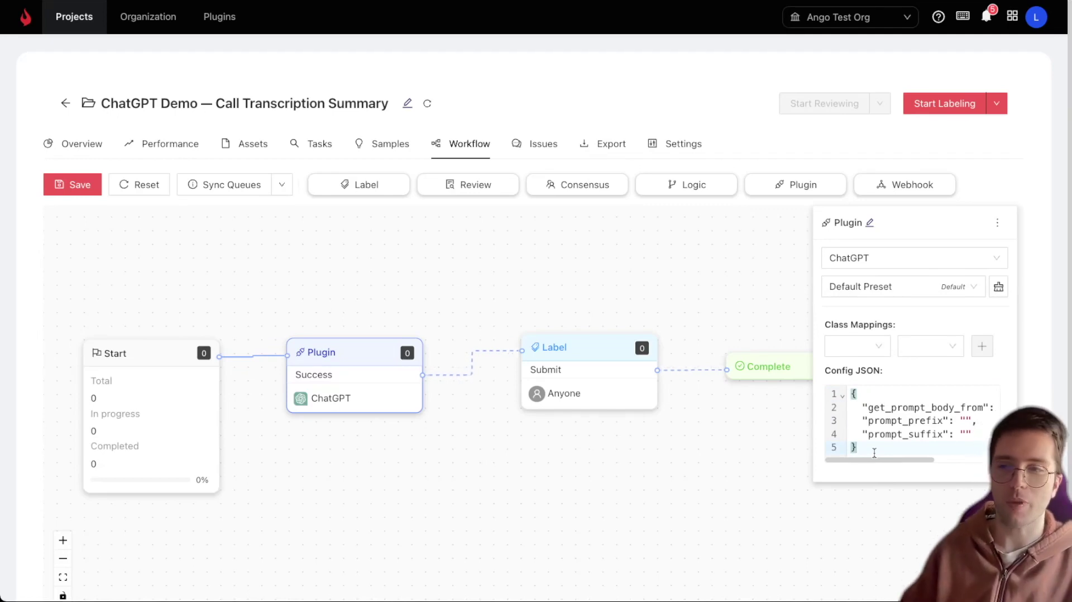
- Add a class mapping from Reply Text to the Customer Problem classification in the Plugin stage
left_click(873, 345)
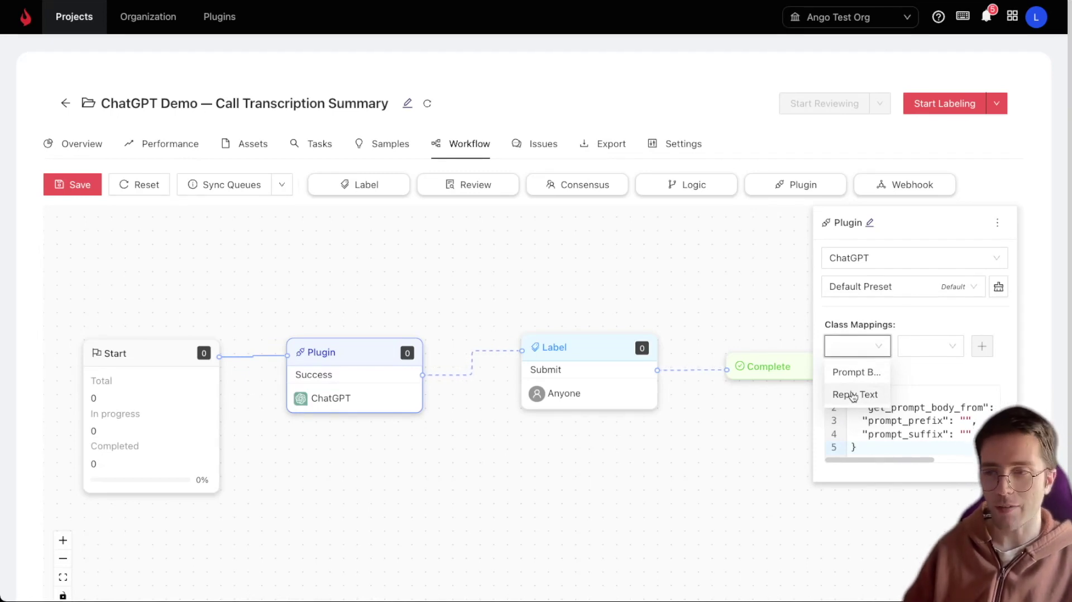
left_click(853, 394)
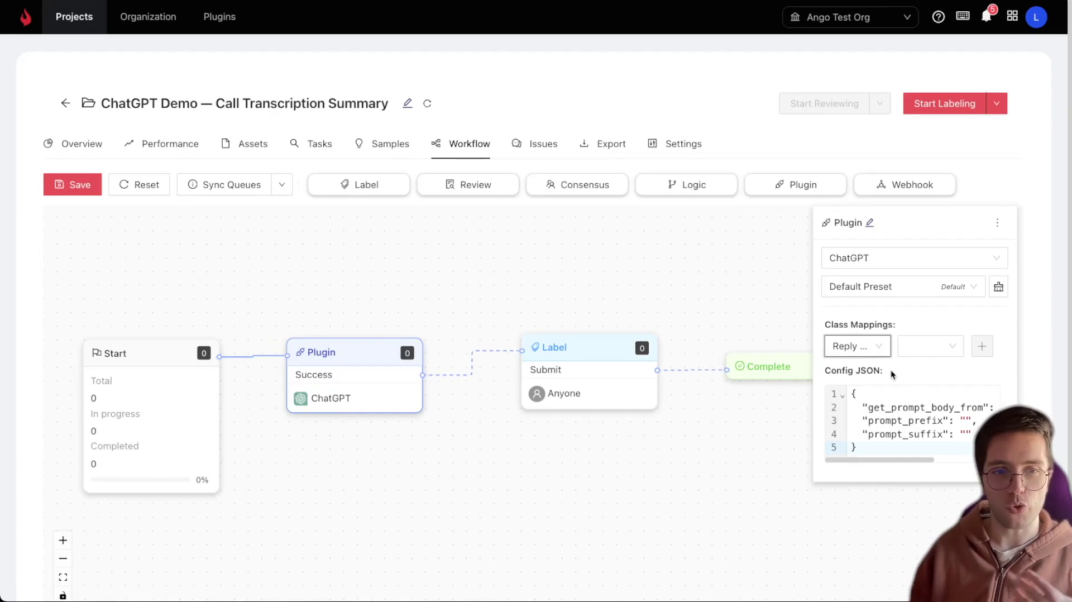
left_click(921, 353)
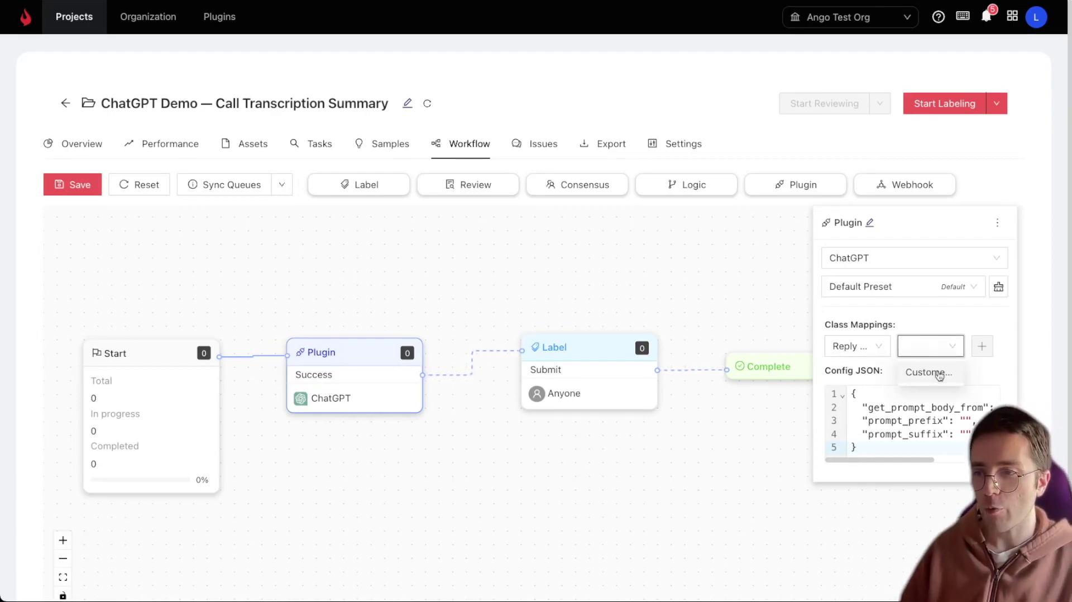
left_click(913, 379)
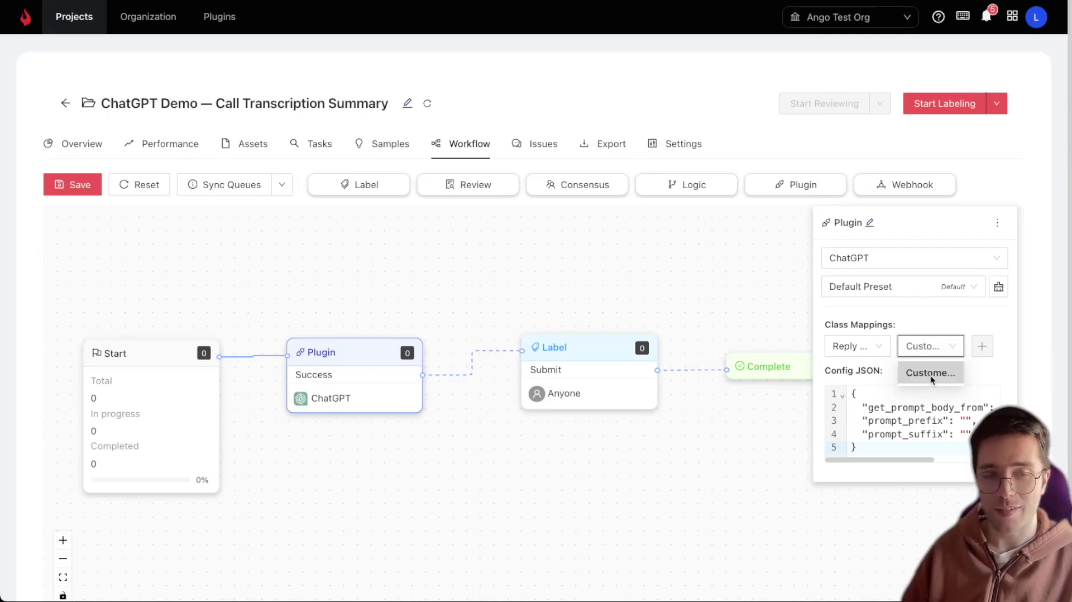
left_click(983, 347)
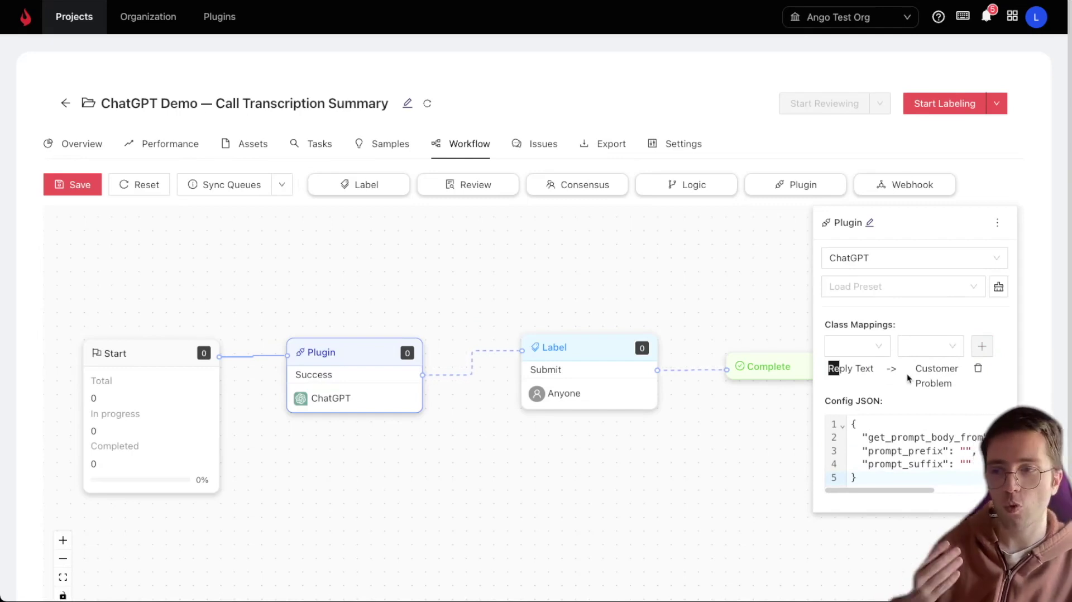
left_click_drag(917, 370, 949, 384)
left_click(950, 384)
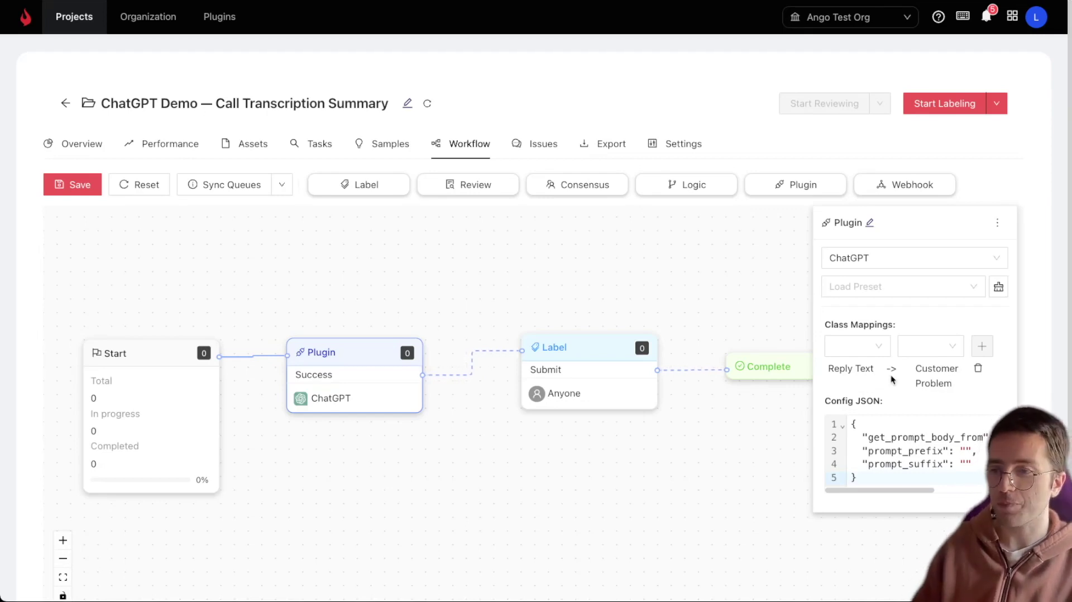
- In the Plugin stage's Config JSON, set get_prompt_body_from to "full-text-asset"
scroll(903, 424, "down", 1)
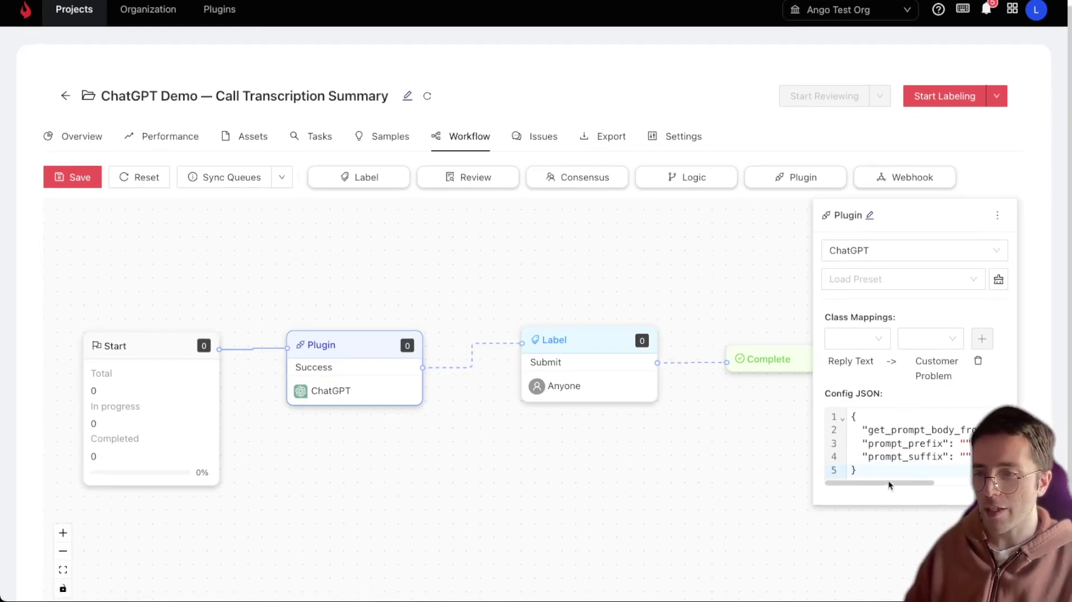
mouse_move(887, 483)
left_mouse_down()
mouse_move(897, 483)
mouse_move(884, 481)
left_mouse_up()
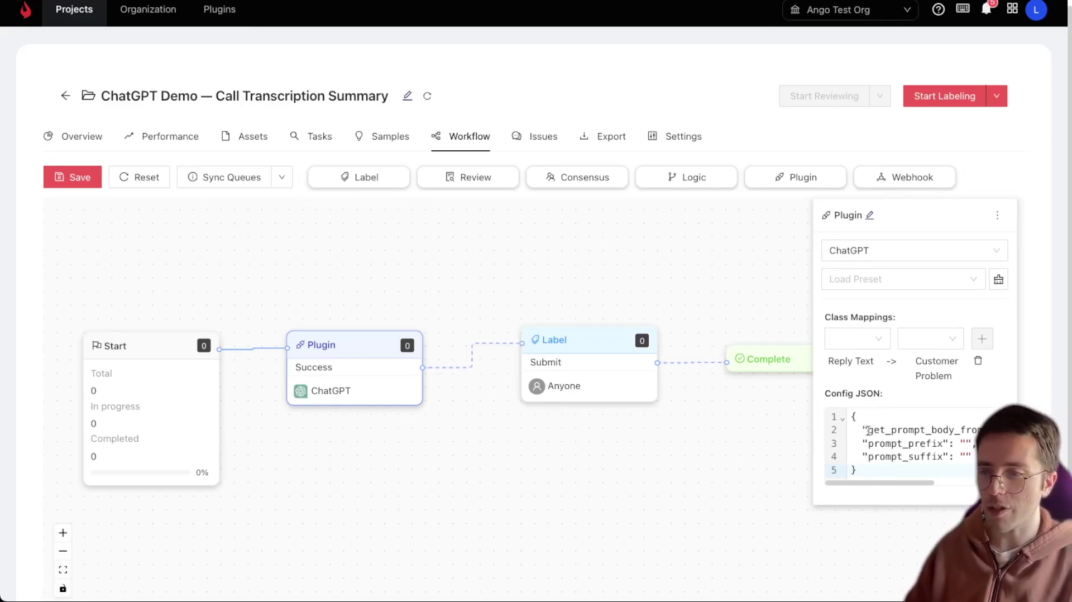
left_click_drag(868, 430, 942, 432)
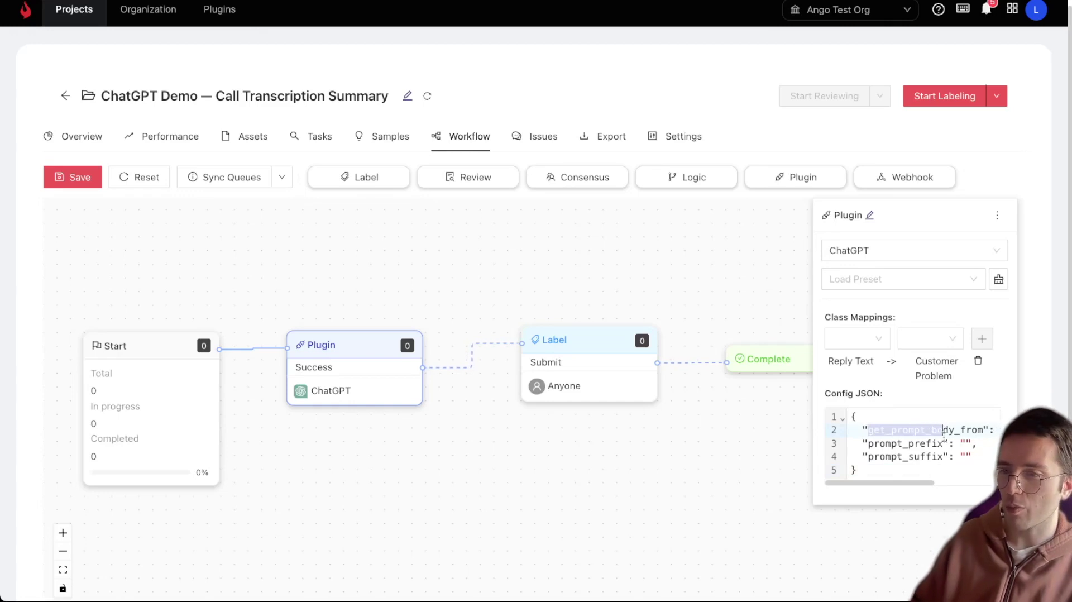
left_click(939, 433)
left_click_drag(923, 483, 934, 483)
scroll(909, 422, "right", 5)
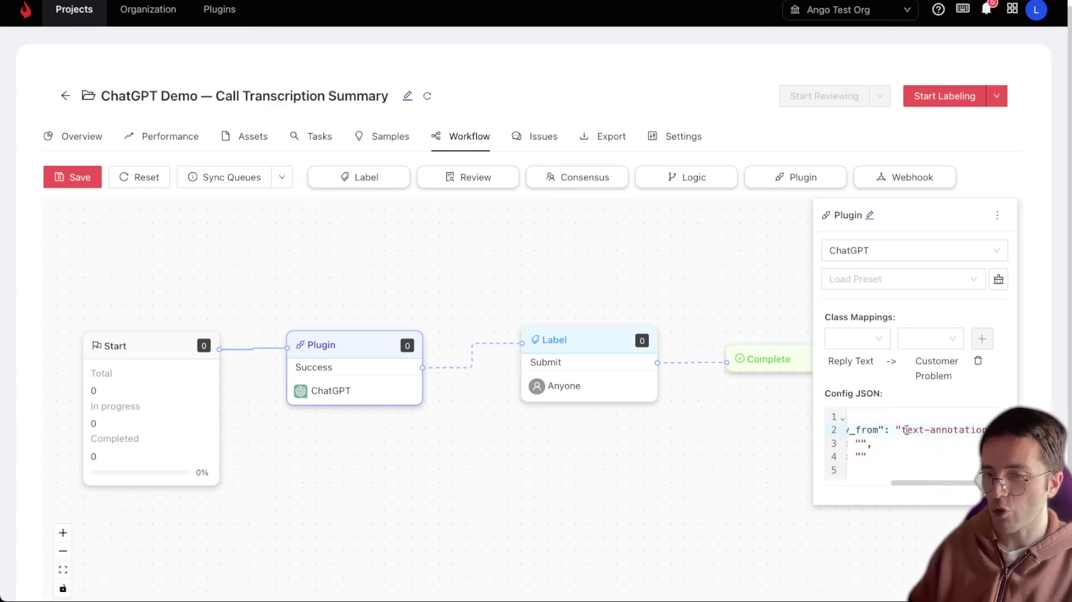
double_click(939, 432)
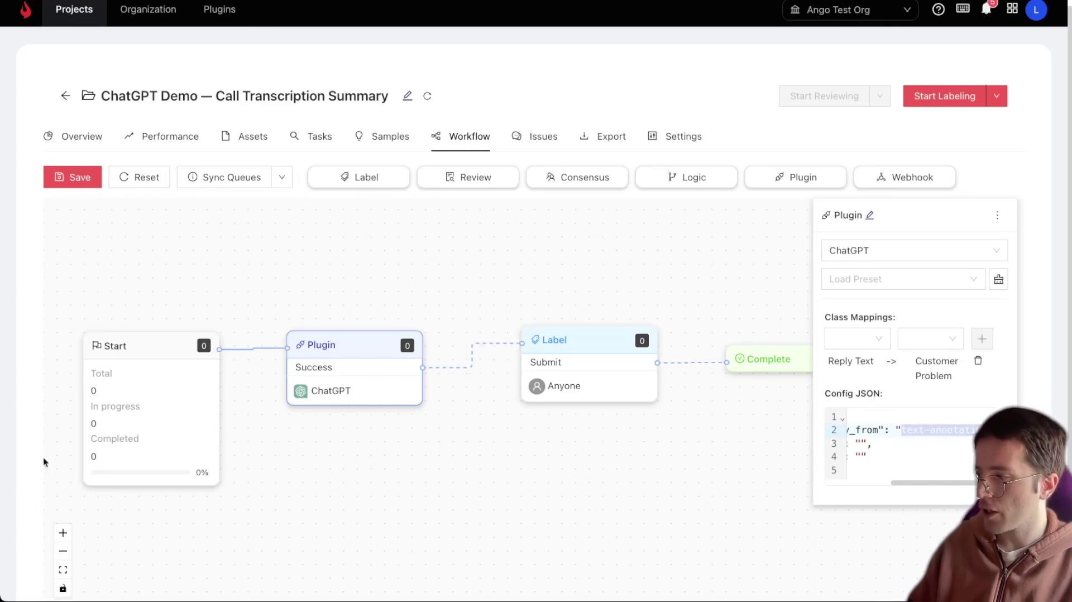
key("ctrl+v")
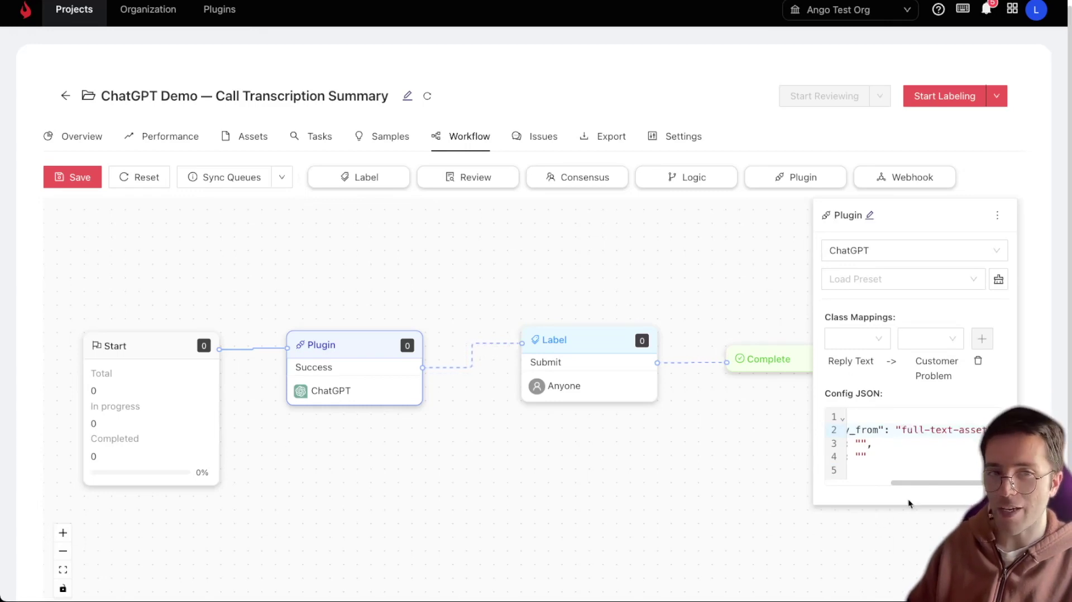
- Set prompt_prefix to "Please summarize the issue the customer is having in the call in a single sentence. Here is the call transcription" and save the workflow
left_click_drag(912, 484, 856, 484)
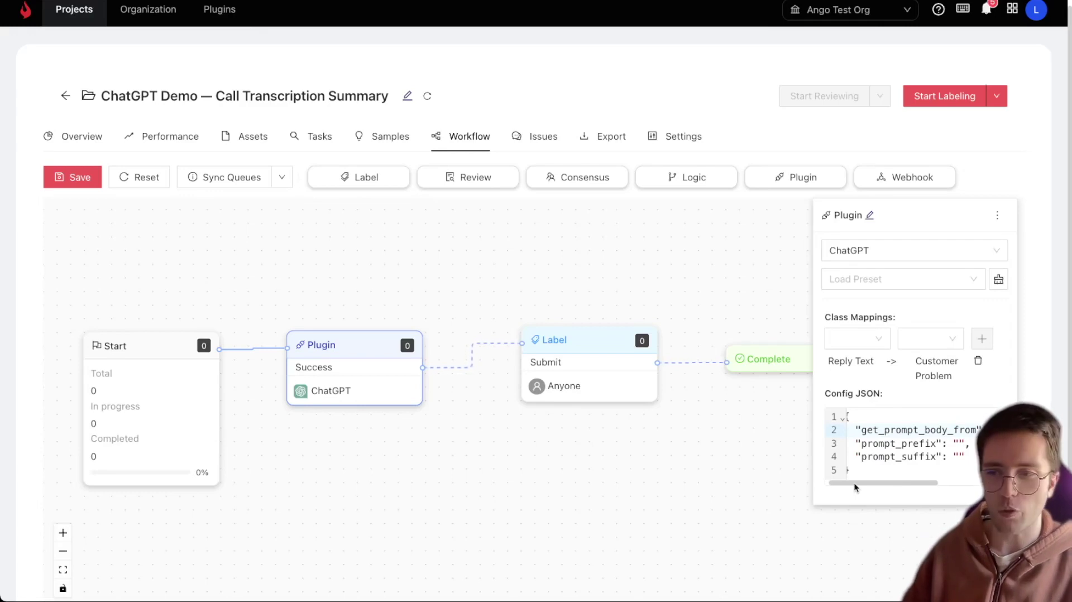
left_click_drag(882, 483, 876, 483)
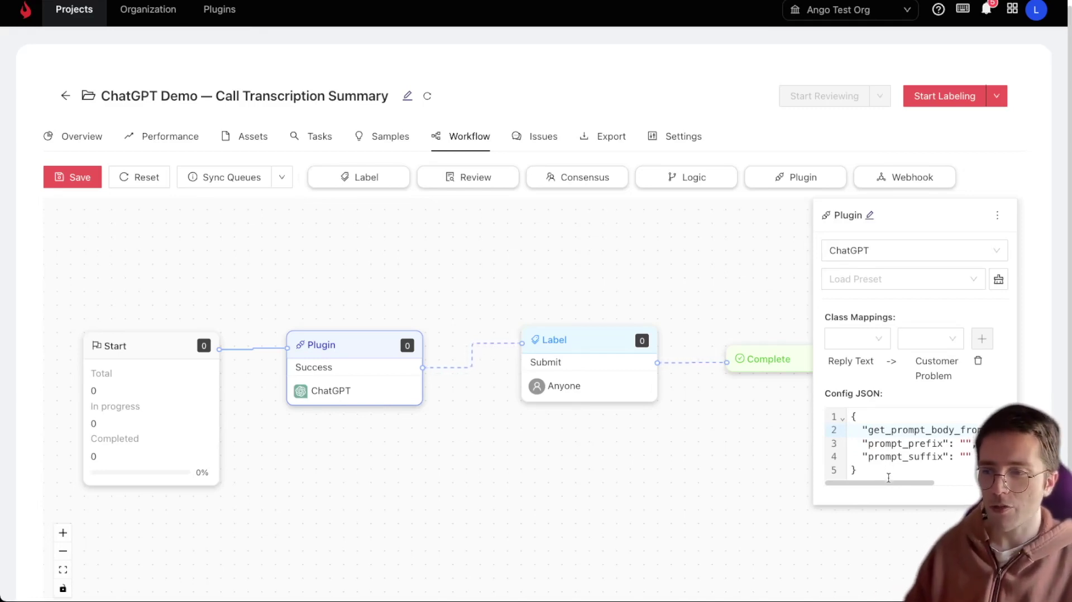
left_click(930, 455)
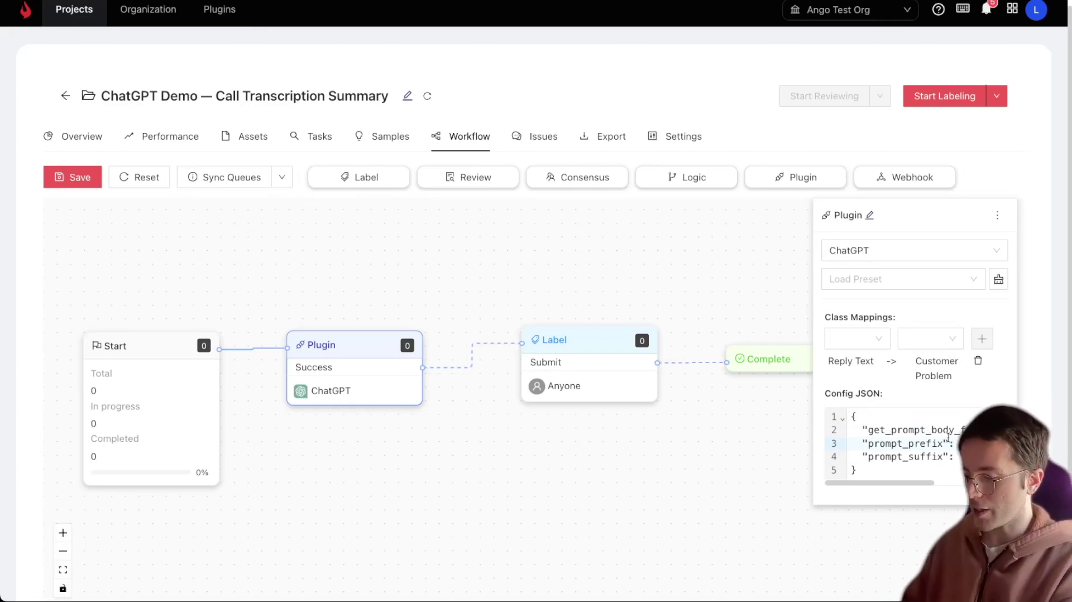
type("summarize")
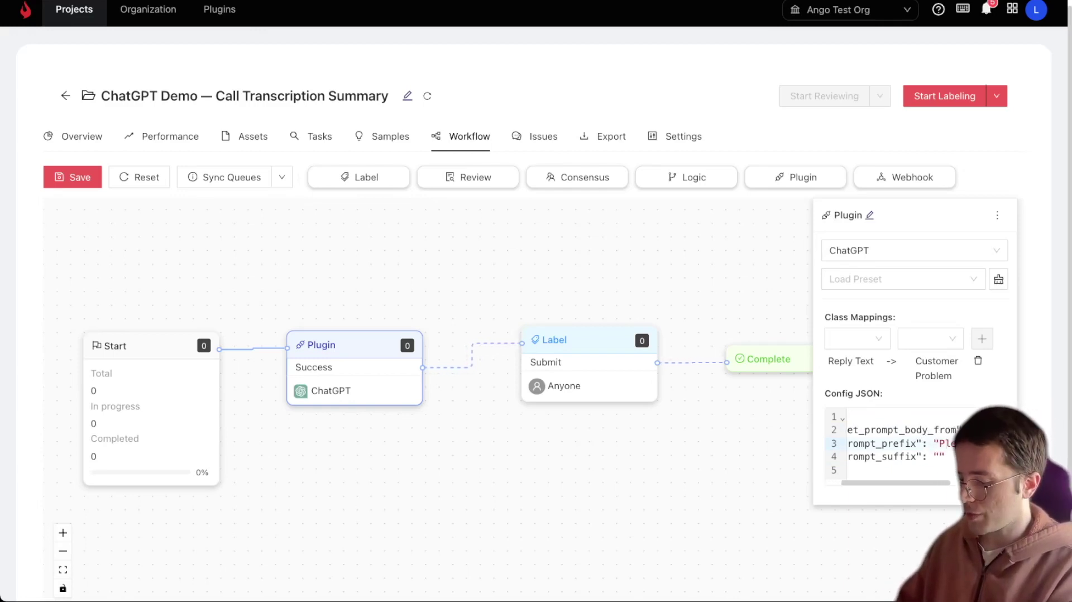
type(" the iss")
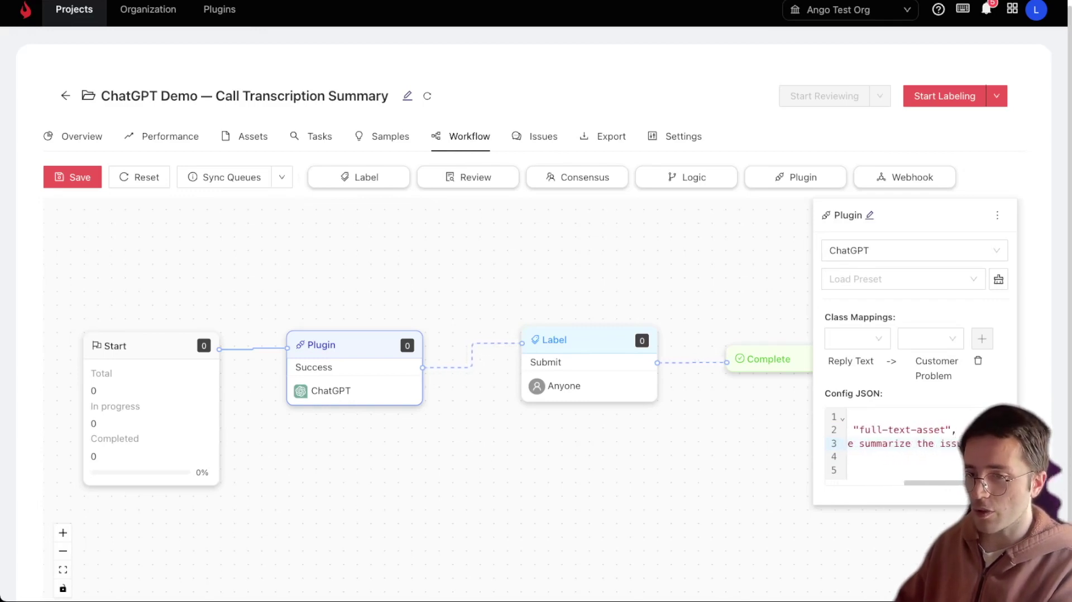
type("ue the customer is havi")
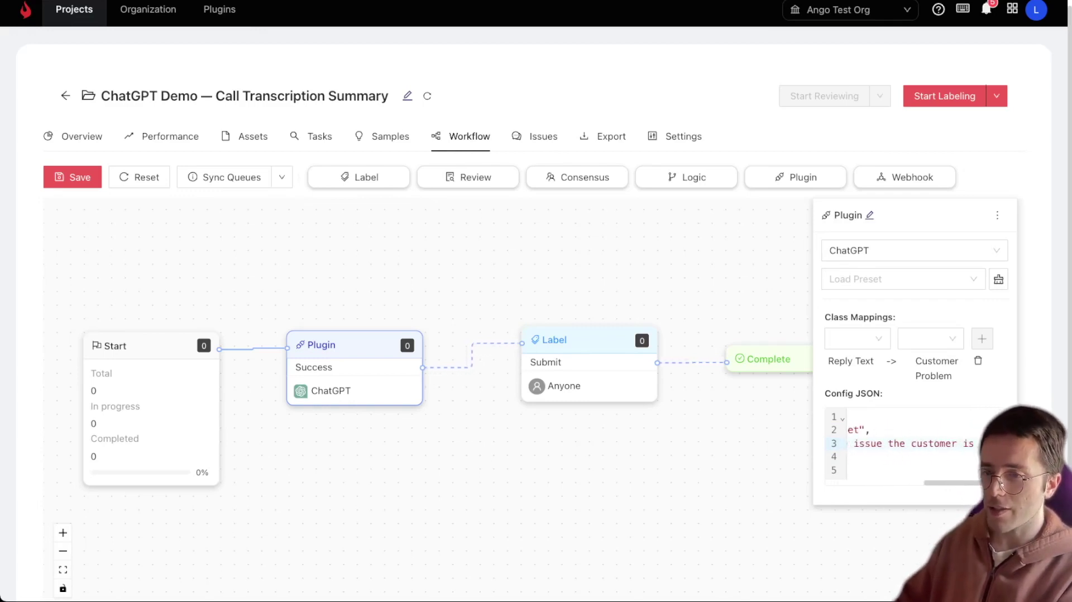
type("ng in the ca")
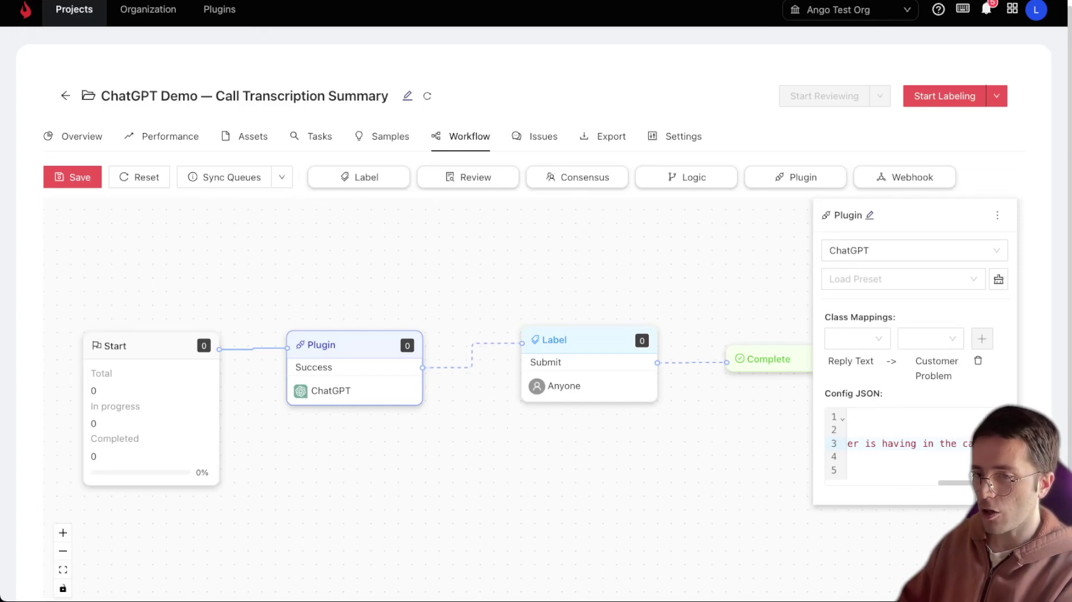
type("ll in a singl")
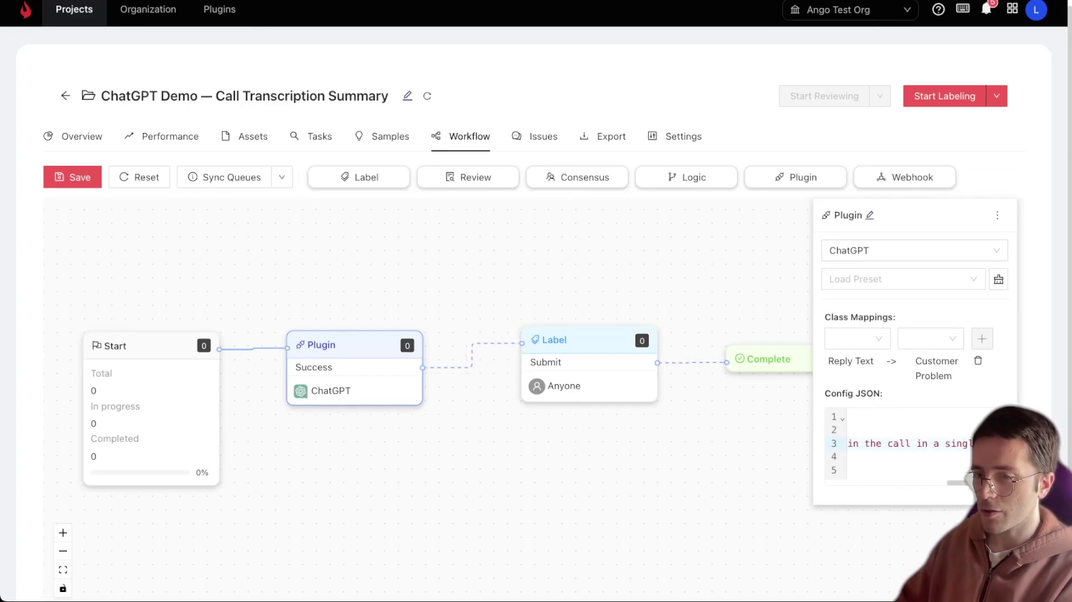
type("e sentenc")
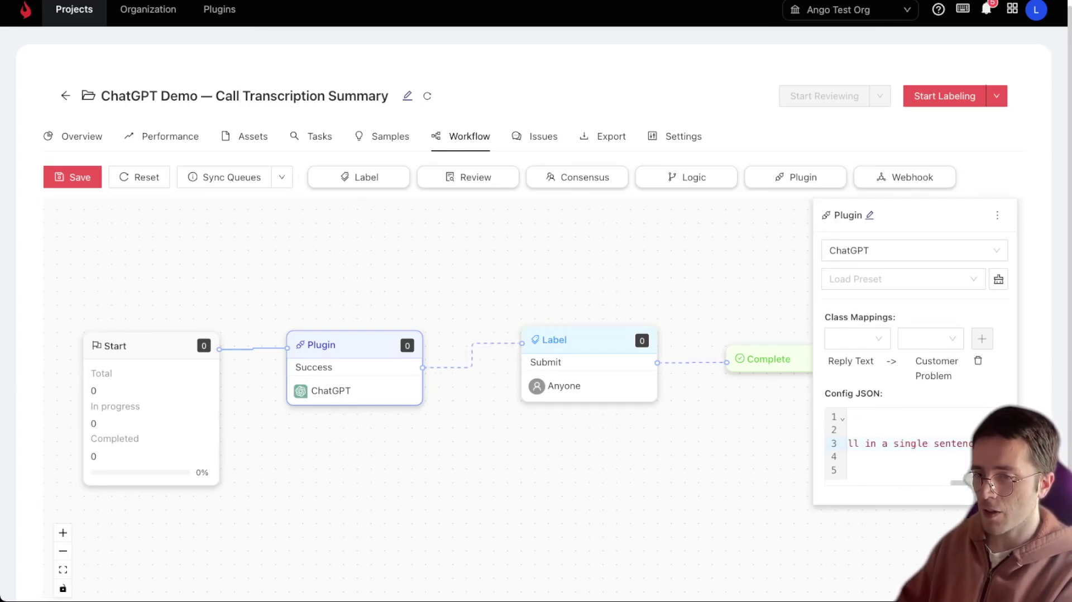
type("e. Here is the ca")
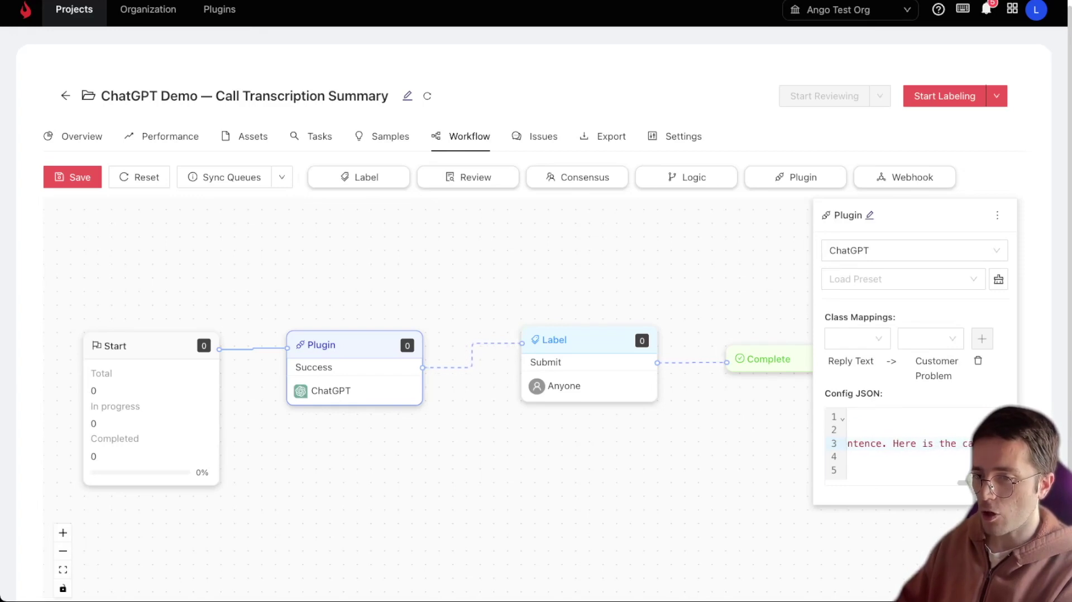
type("ll transcrip")
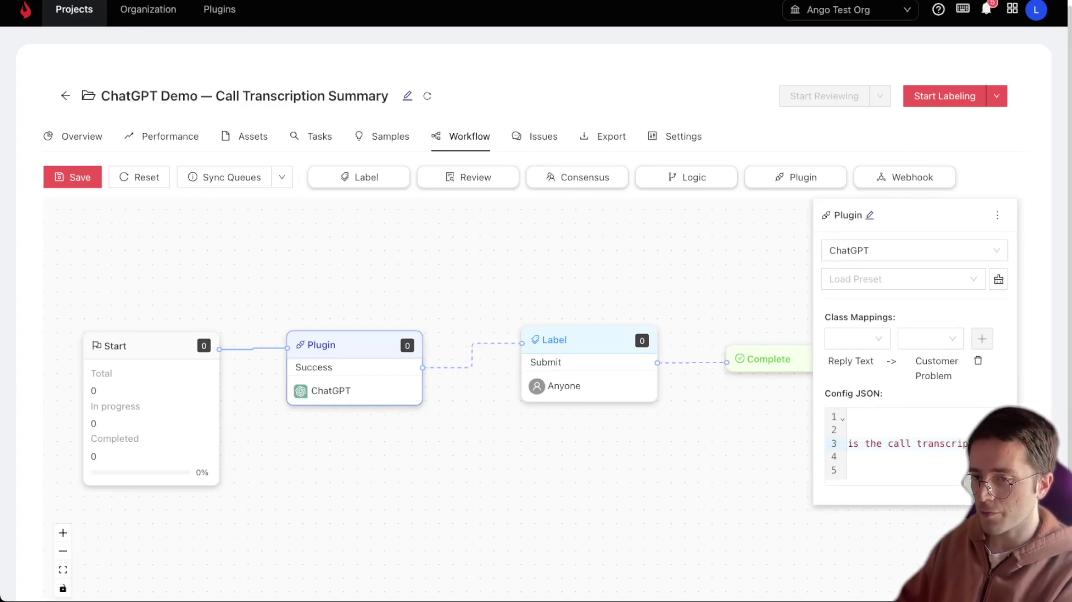
type("tio")
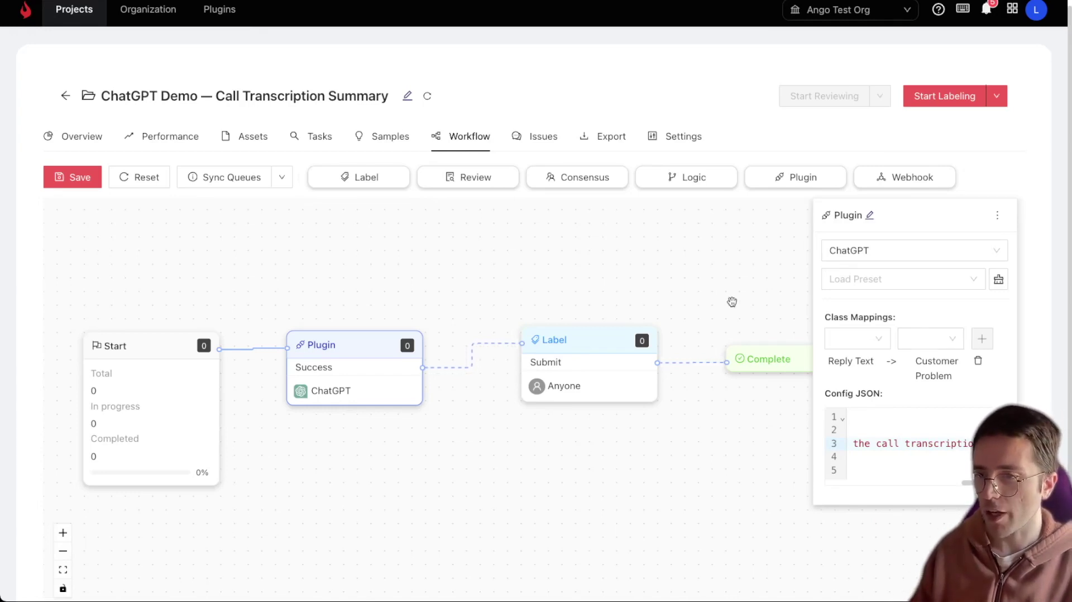
left_click(731, 300)
left_click(50, 183)
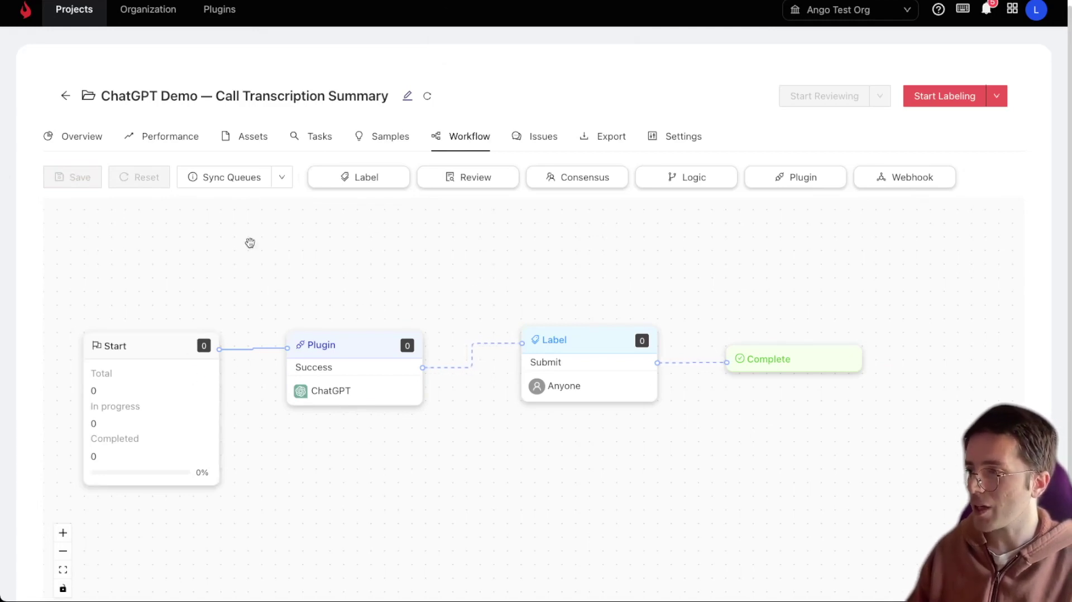
- Upload Account_Login_Issue_Transcription.txt, Ango_Hub_Support_Call_Transcription.txt and angohub-labeling-issues.md to the project's assets
left_click(254, 137)
left_click(989, 182)
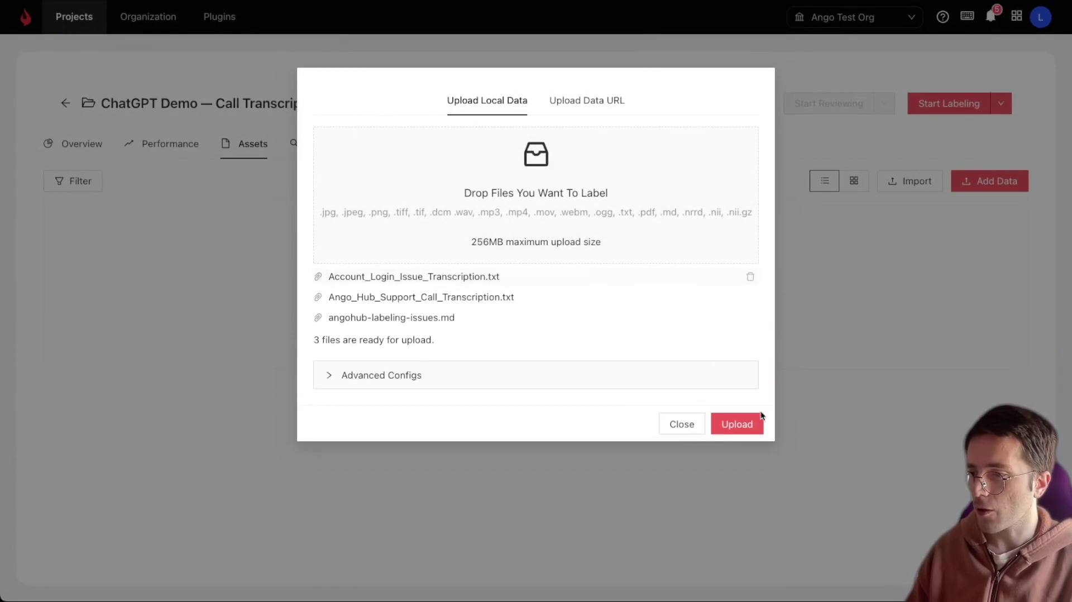
left_click(744, 423)
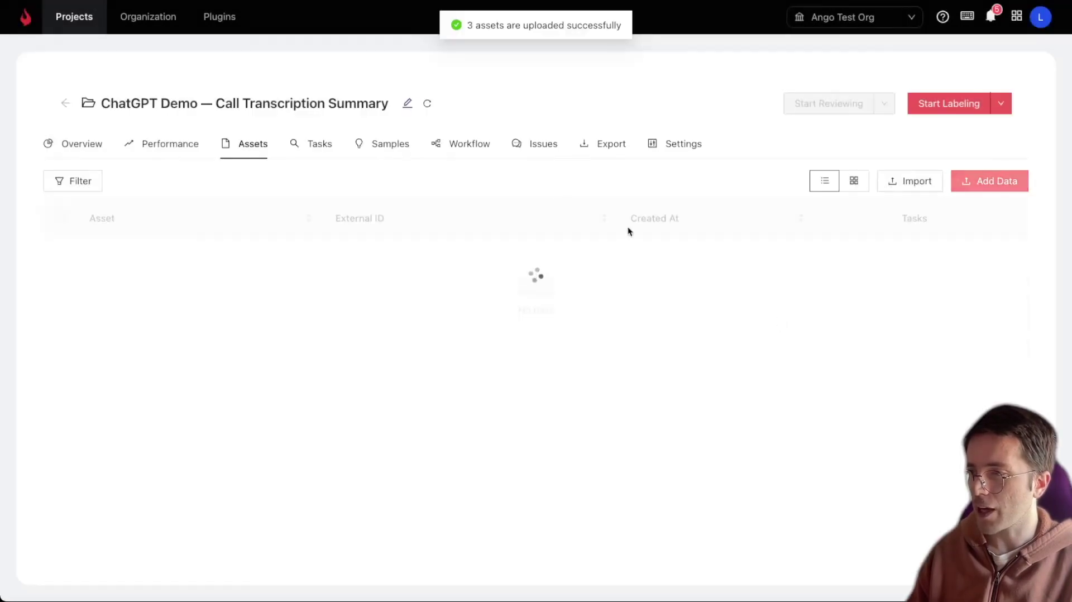
- In the workflow, move the Start stage slightly up and send all its tasks to the next stage
left_click(439, 144)
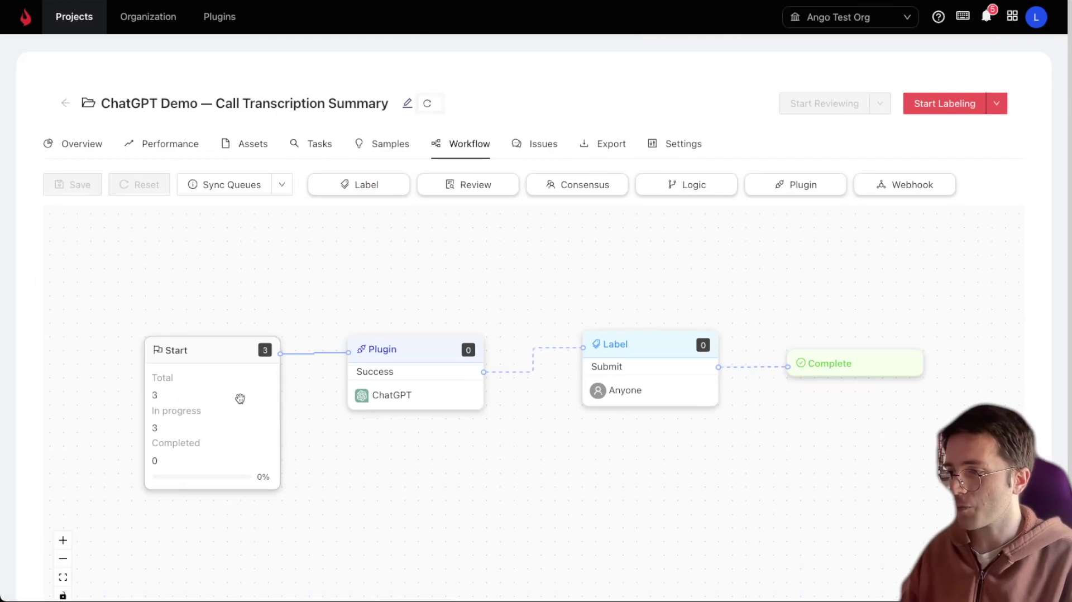
left_click_drag(239, 400, 247, 363)
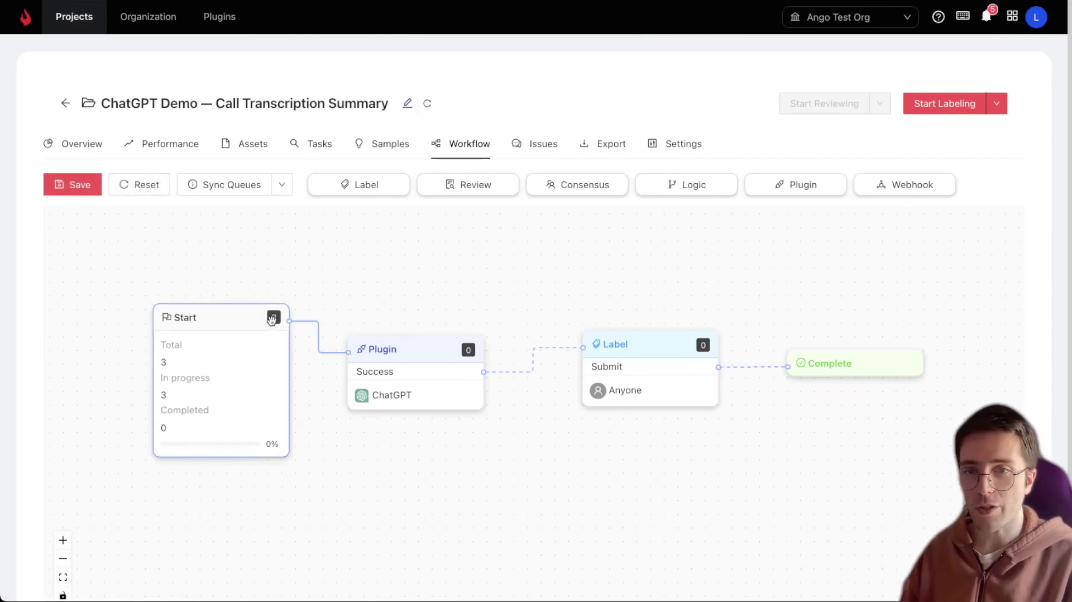
left_click(238, 371)
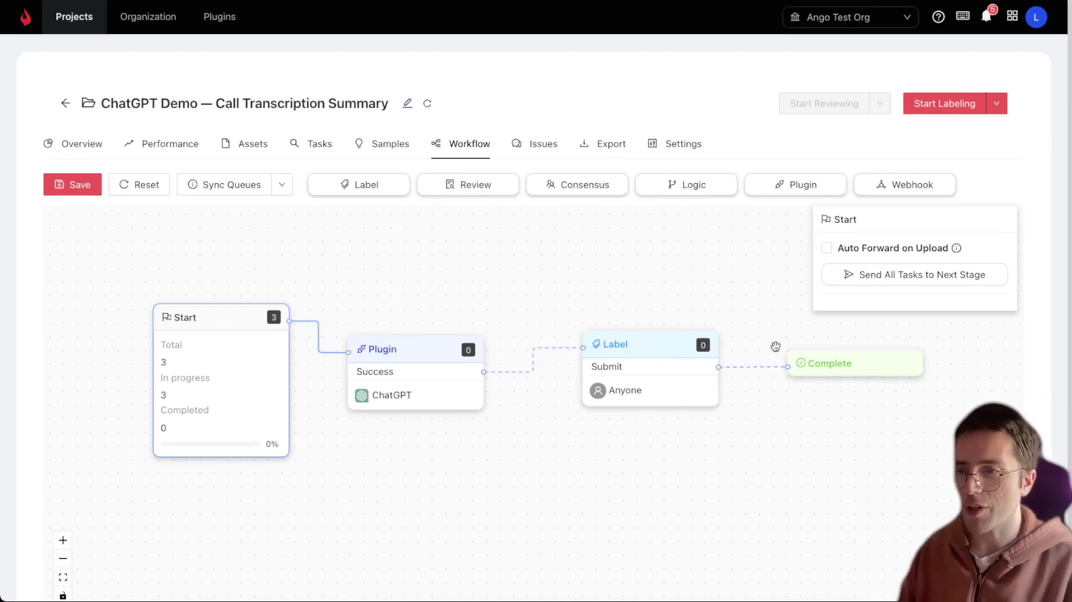
left_click(901, 278)
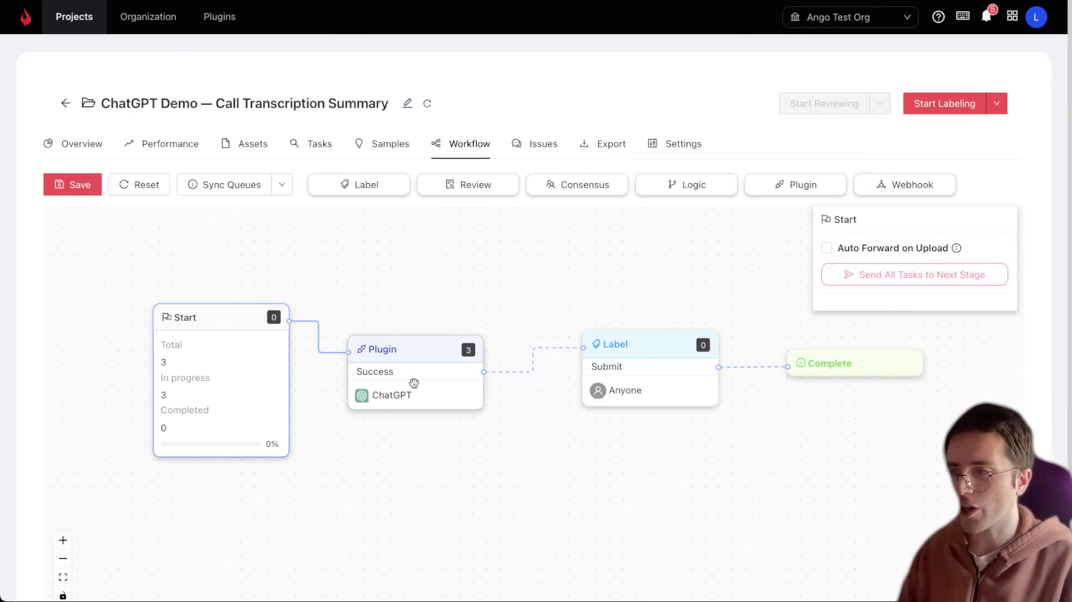
- Refresh the project repeatedly to check how many tasks have passed from the Plugin stage to Label
left_click(428, 104)
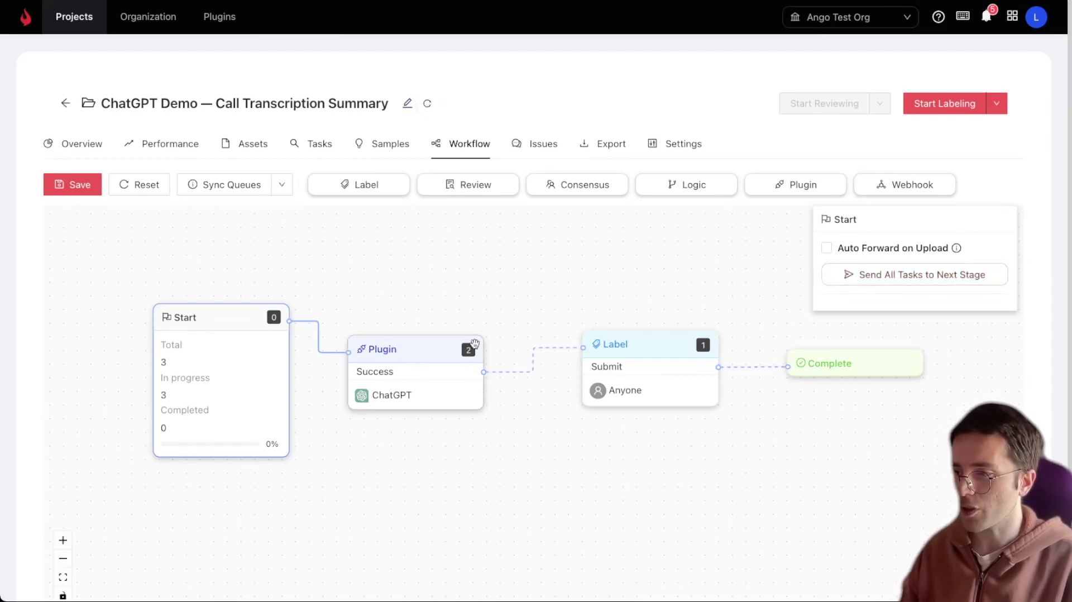
left_click(427, 104)
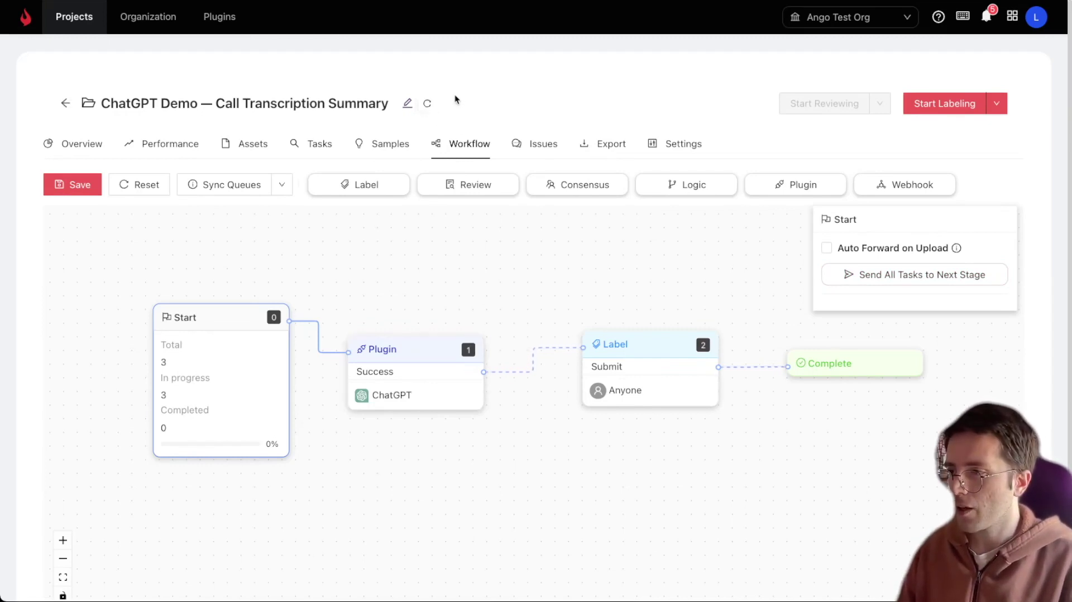
left_click(427, 104)
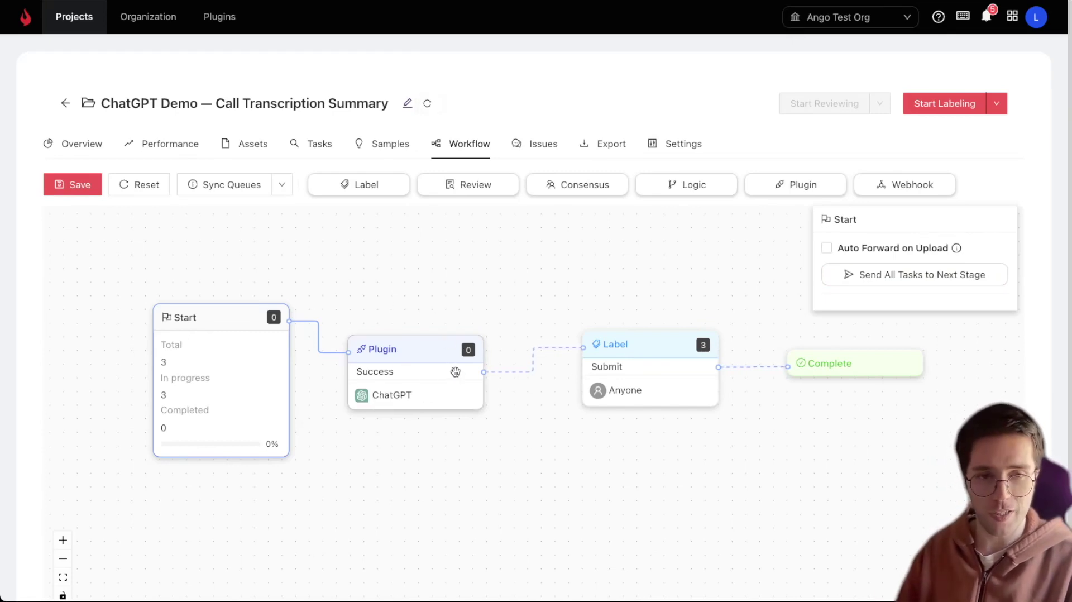
- Select the Label stage, save the workflow and start labeling the waiting tasks
left_click(645, 350)
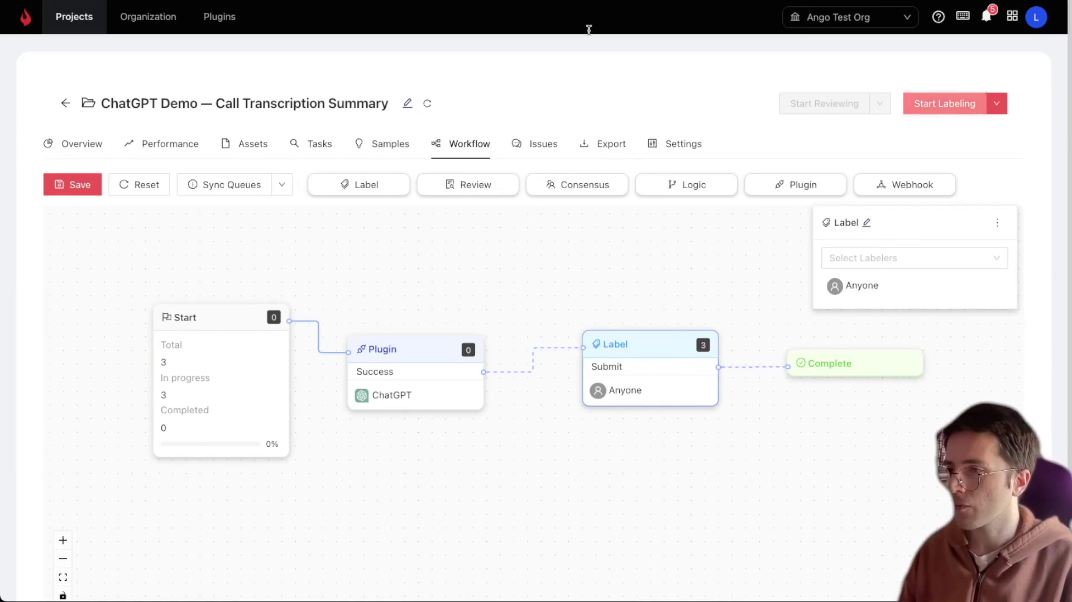
key("ctrl+s")
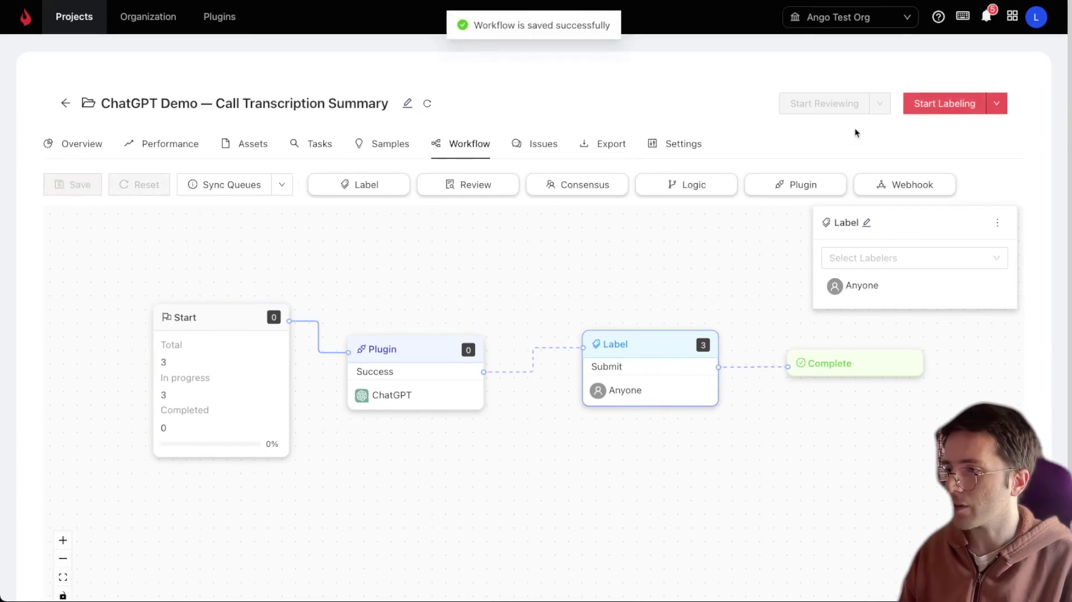
left_click(971, 106)
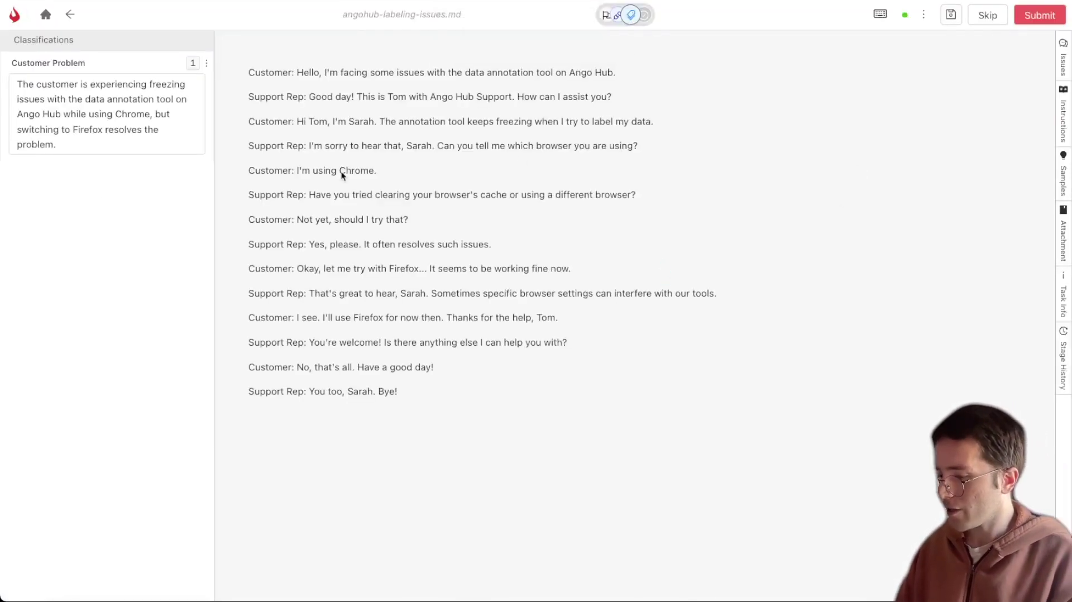
- Enlarge the labeling page and compare the customer's complaint in the transcript with the generated Customer Problem summary
key("ctrl+plus")
key("ctrl+plus")
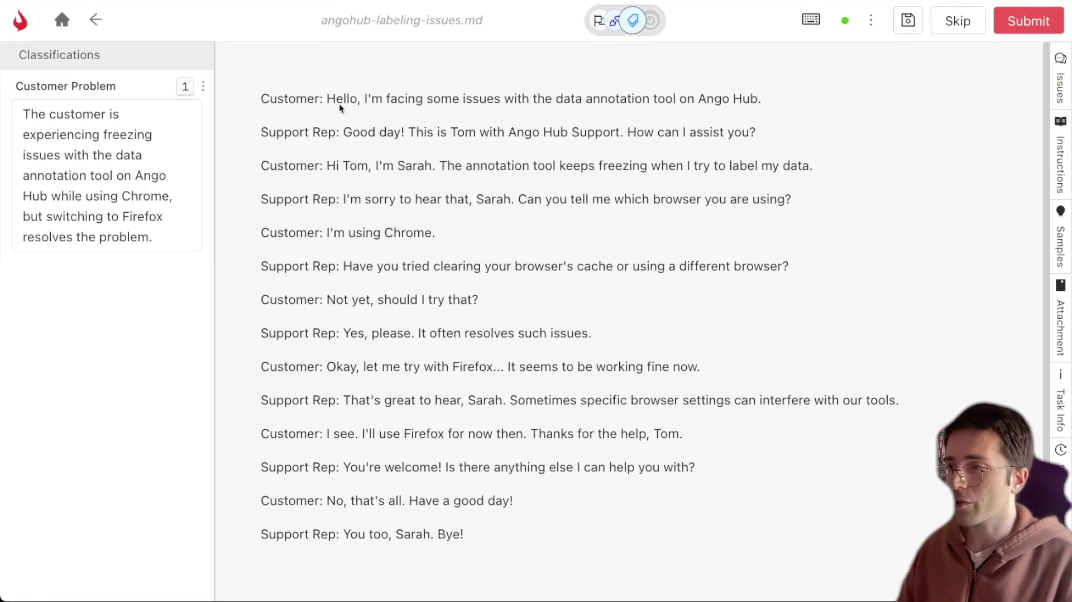
left_click_drag(574, 167, 697, 169)
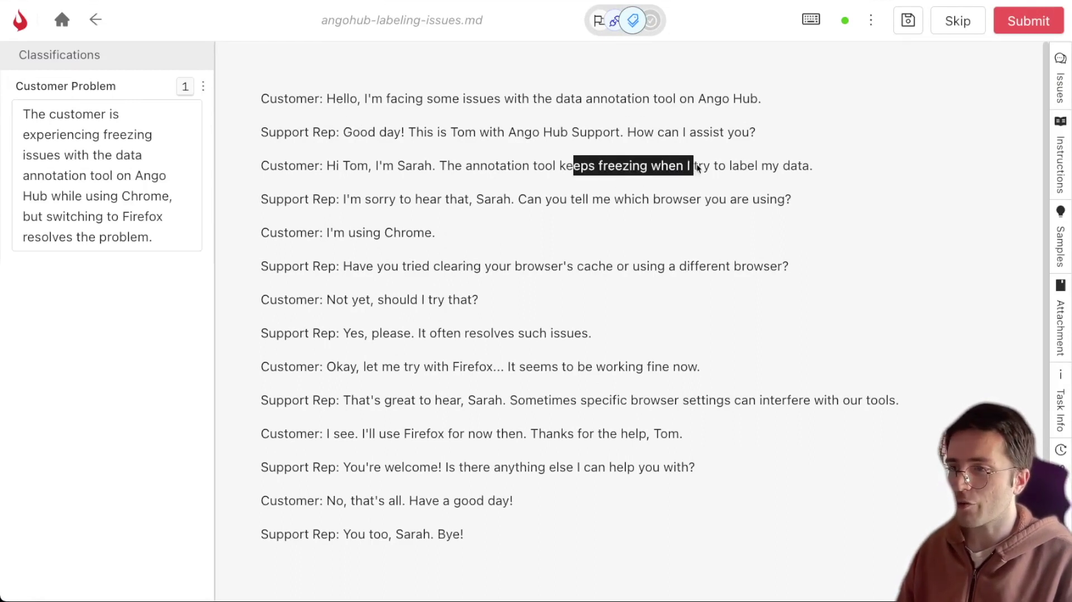
left_click(740, 169)
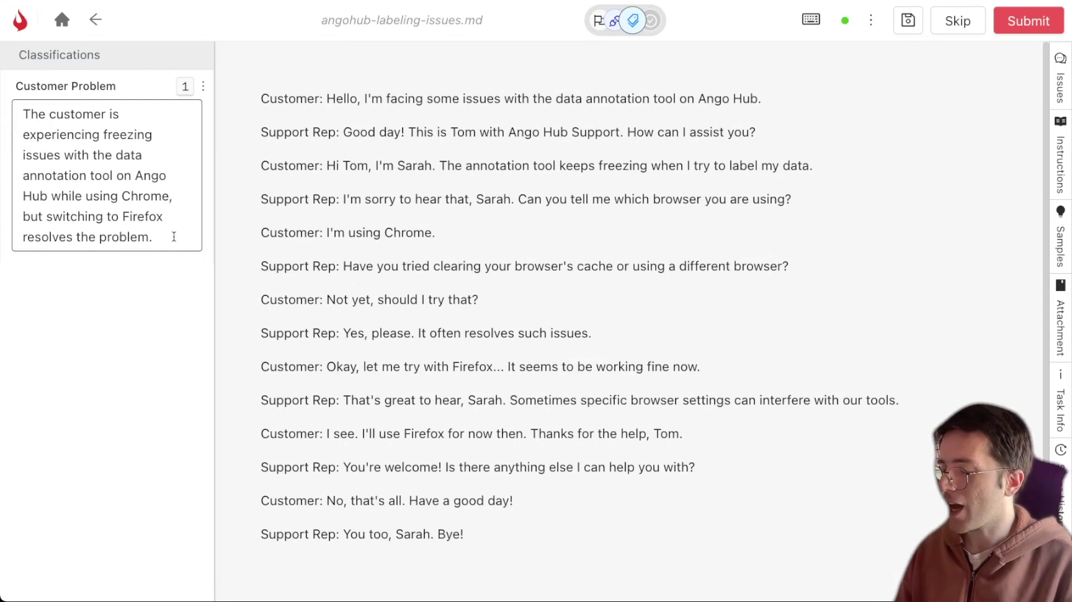
left_click_drag(174, 236, 15, 98)
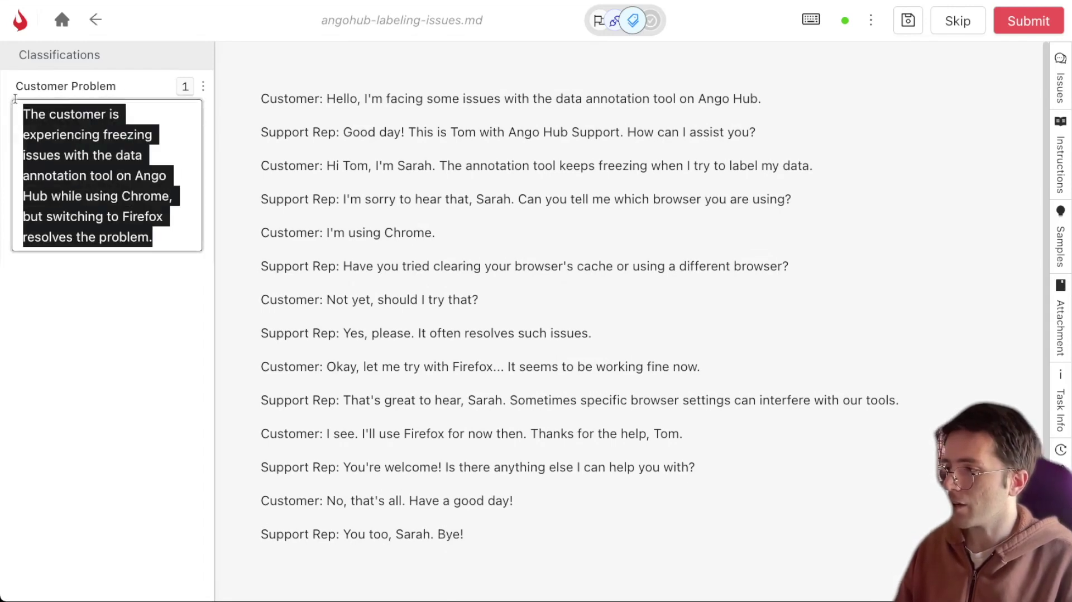
- Review the generated Customer Problem summary about the freezing annotation tool and submit the task
left_click(73, 159)
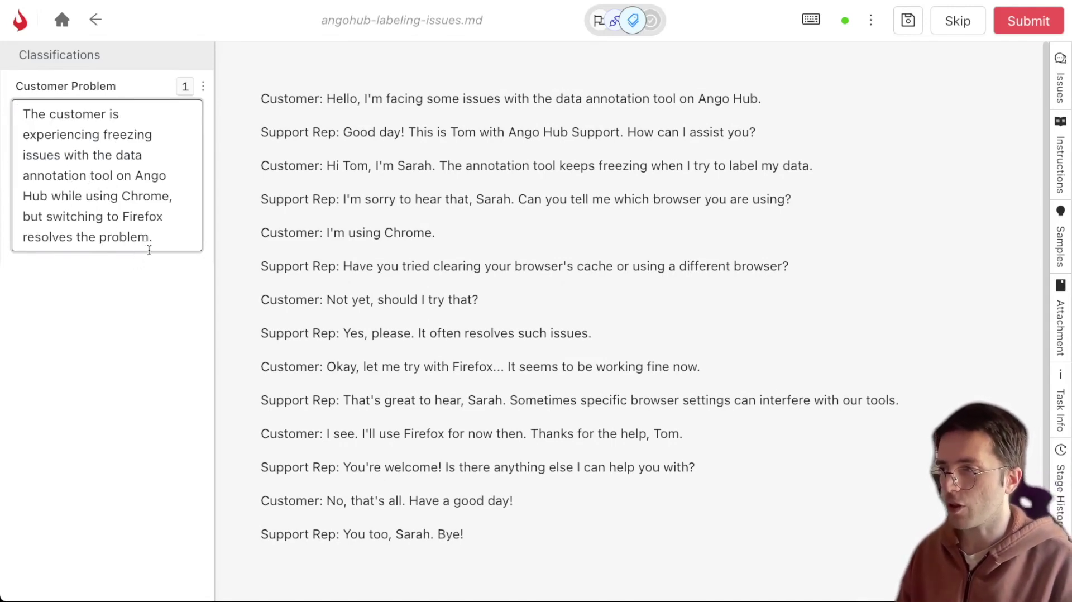
left_click(344, 267)
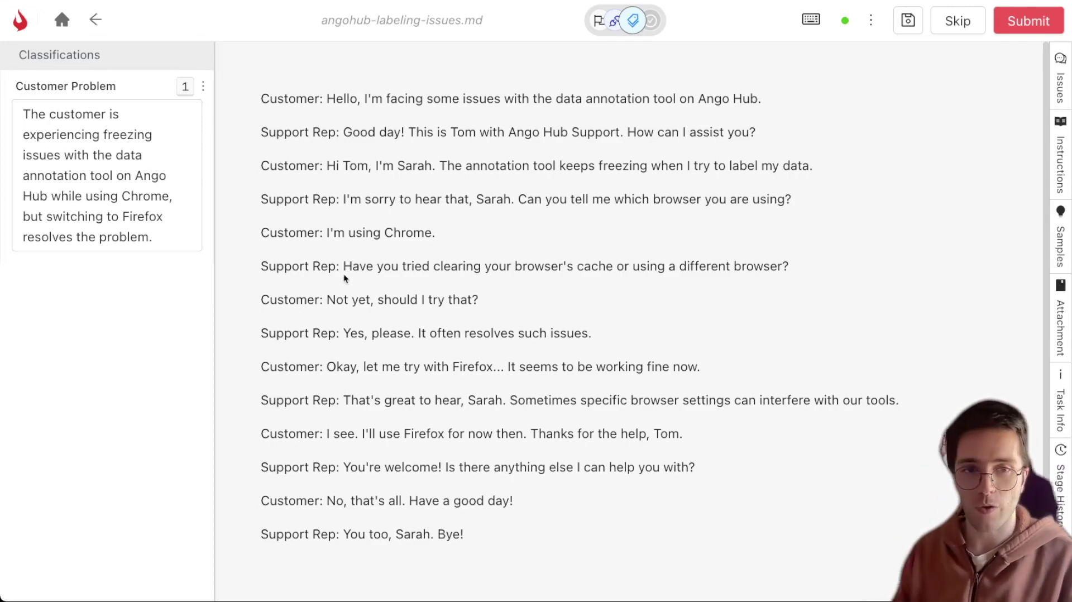
left_click(64, 175)
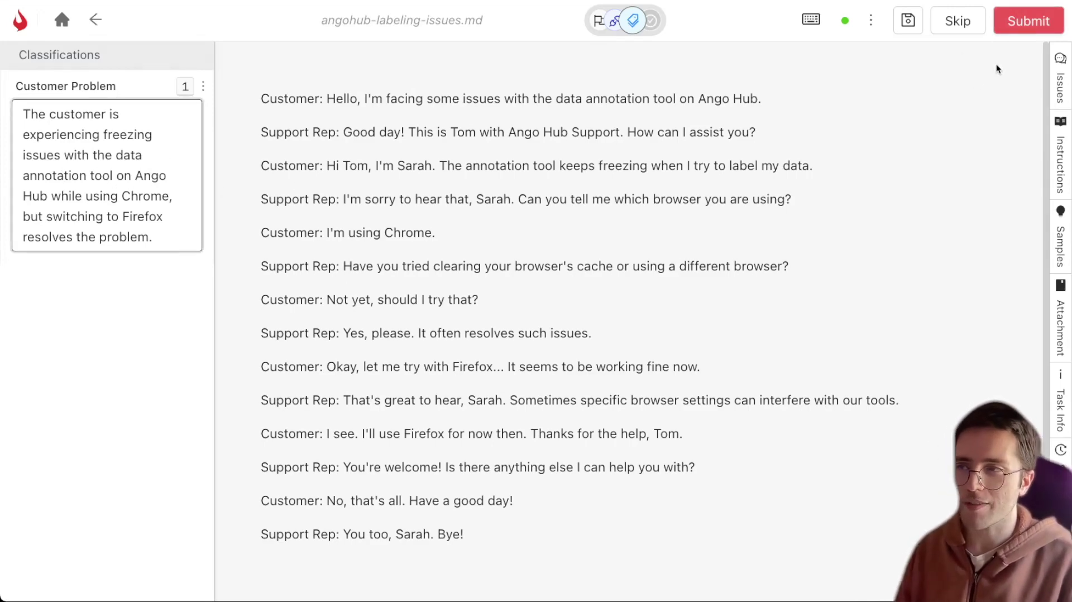
left_click(1028, 27)
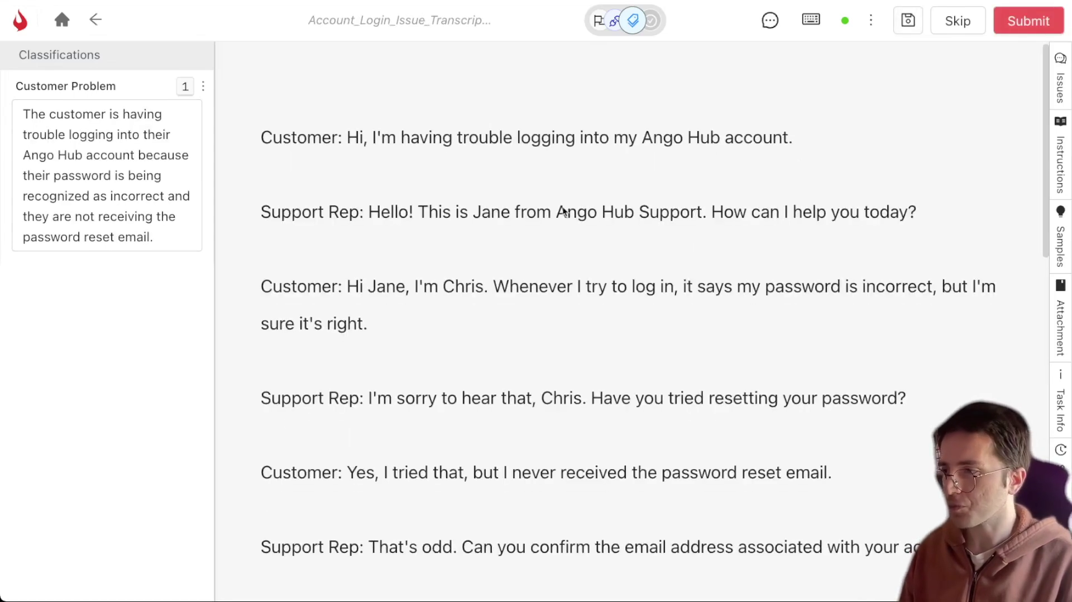
- Compare the account login transcript with its Customer Problem summary and submit the task
scroll(565, 211, "down", 4)
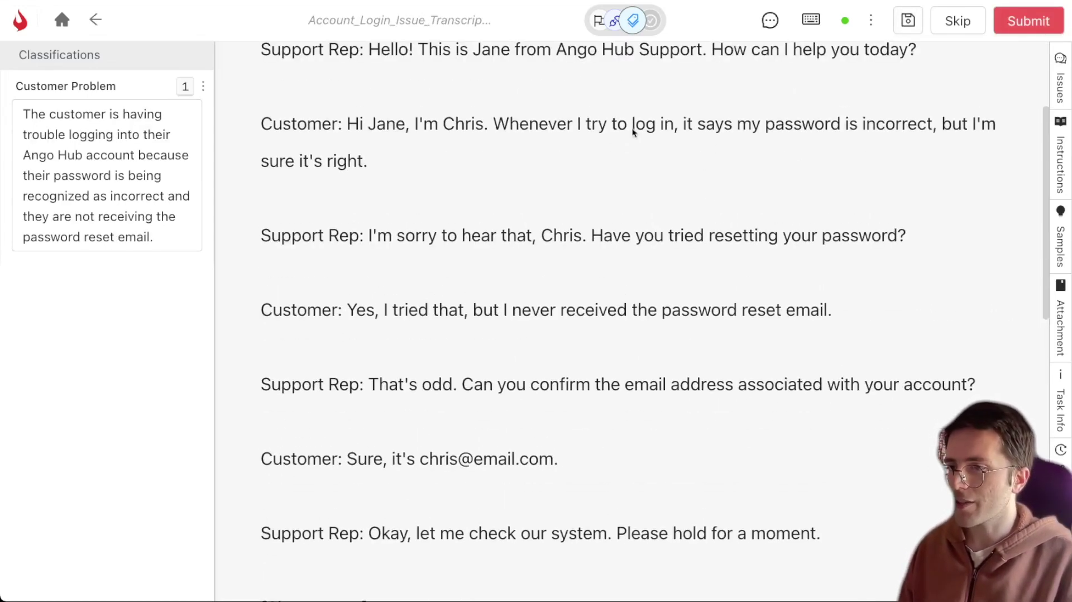
left_click_drag(604, 124, 686, 124)
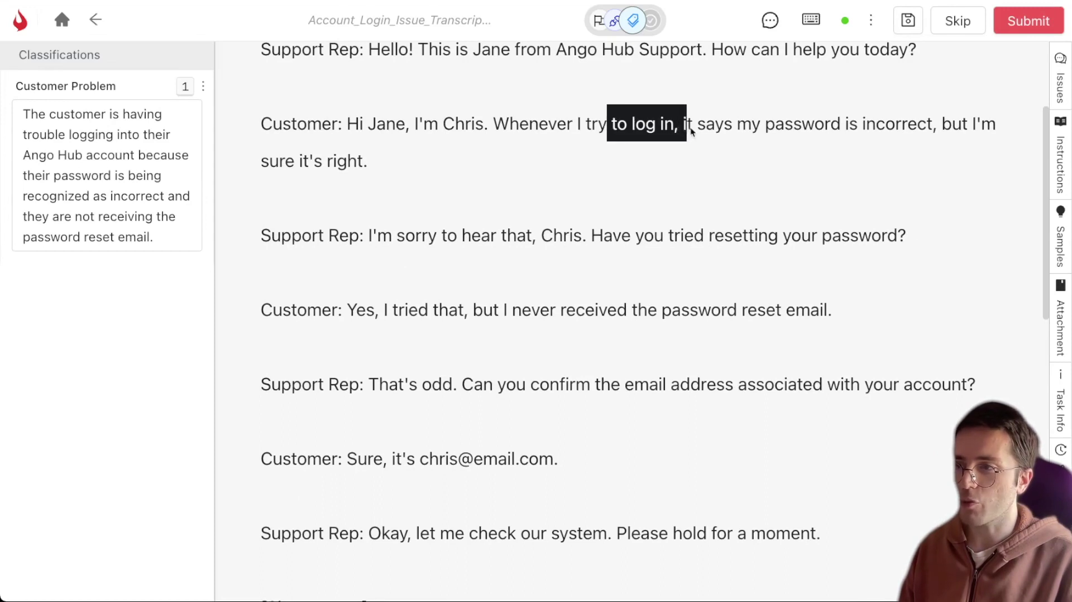
left_click(868, 136)
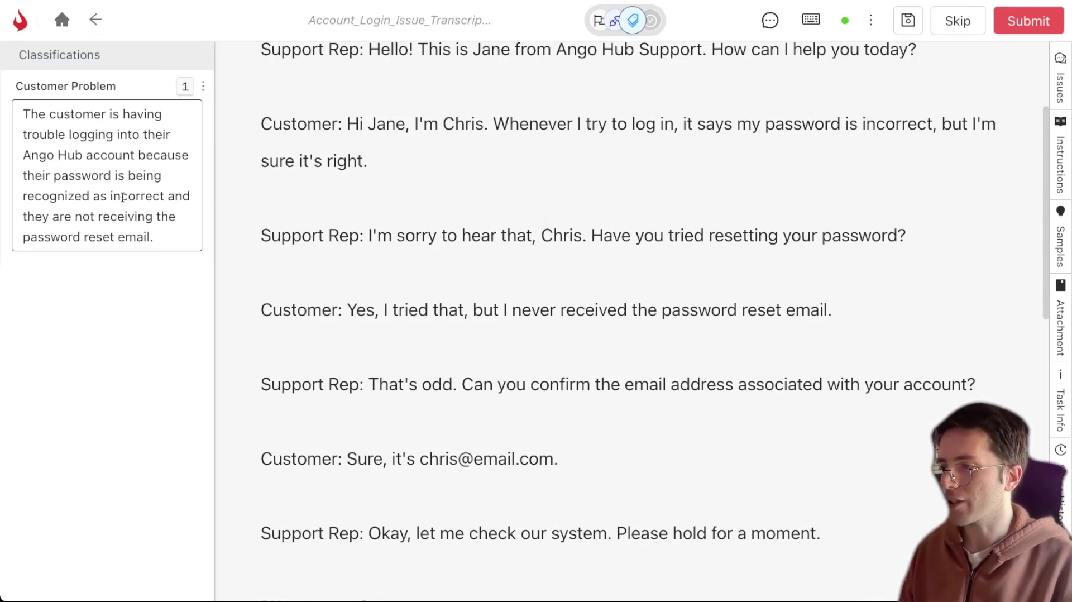
left_click(916, 113)
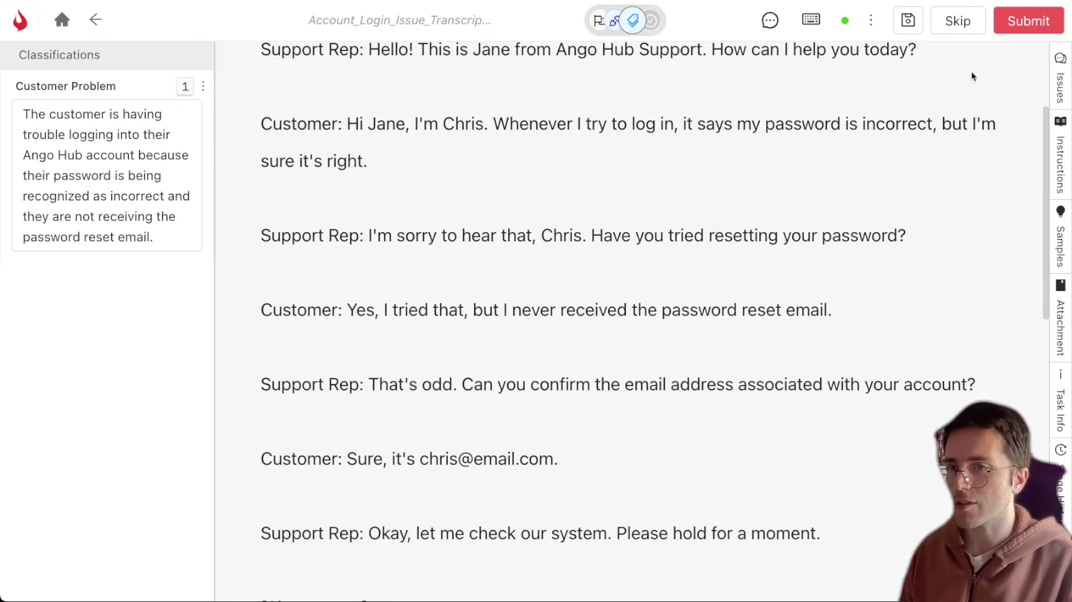
left_click(1015, 27)
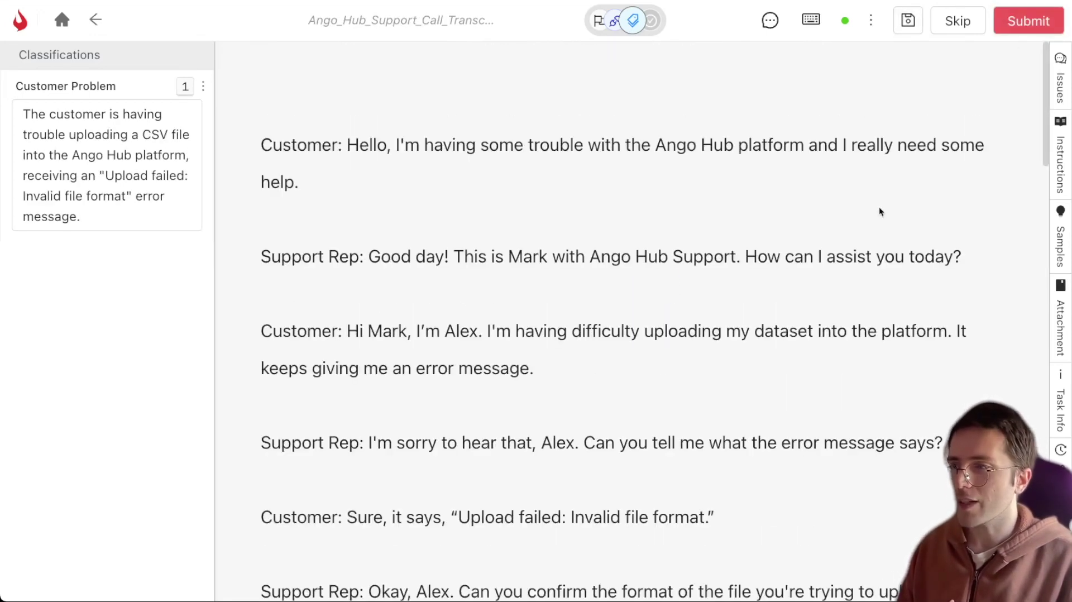
- Check the dataset upload transcript against its Customer Problem summary, submit the task and go to the project overview
scroll(410, 192, "down", 2)
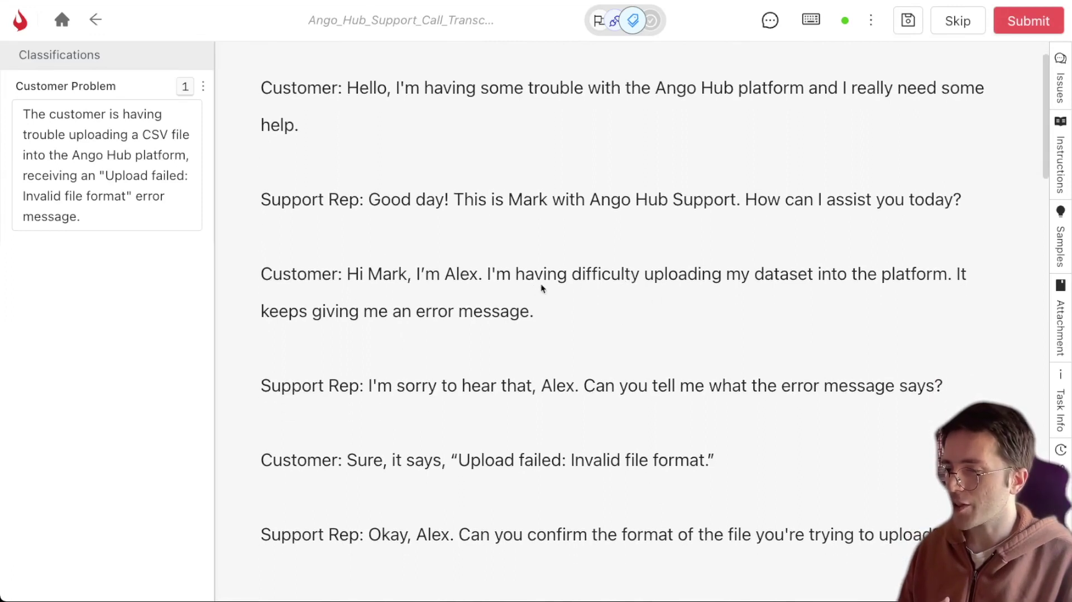
left_click_drag(573, 276, 782, 279)
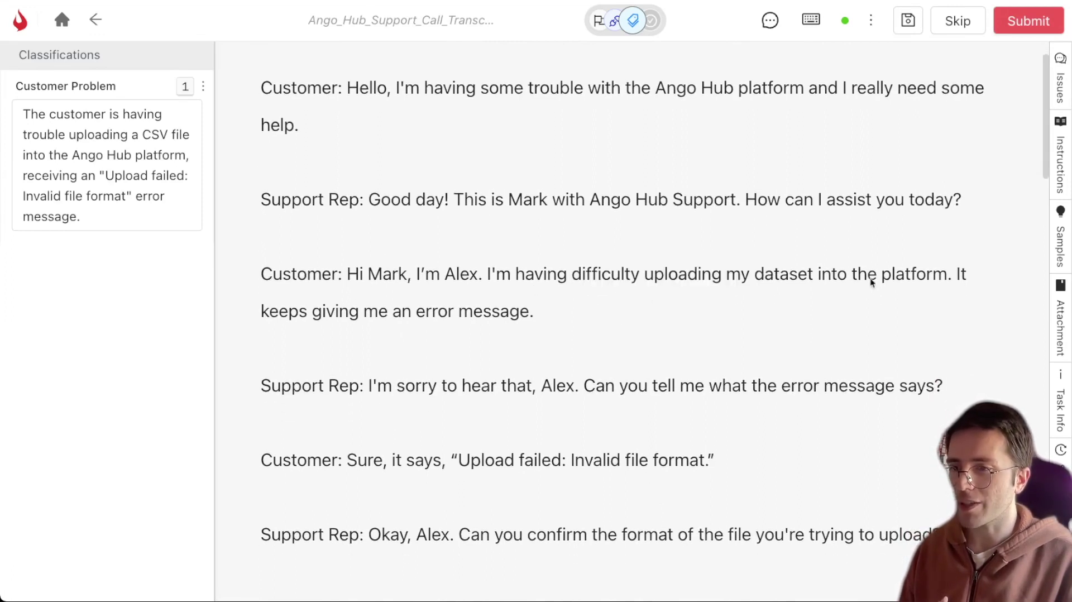
left_click(172, 172)
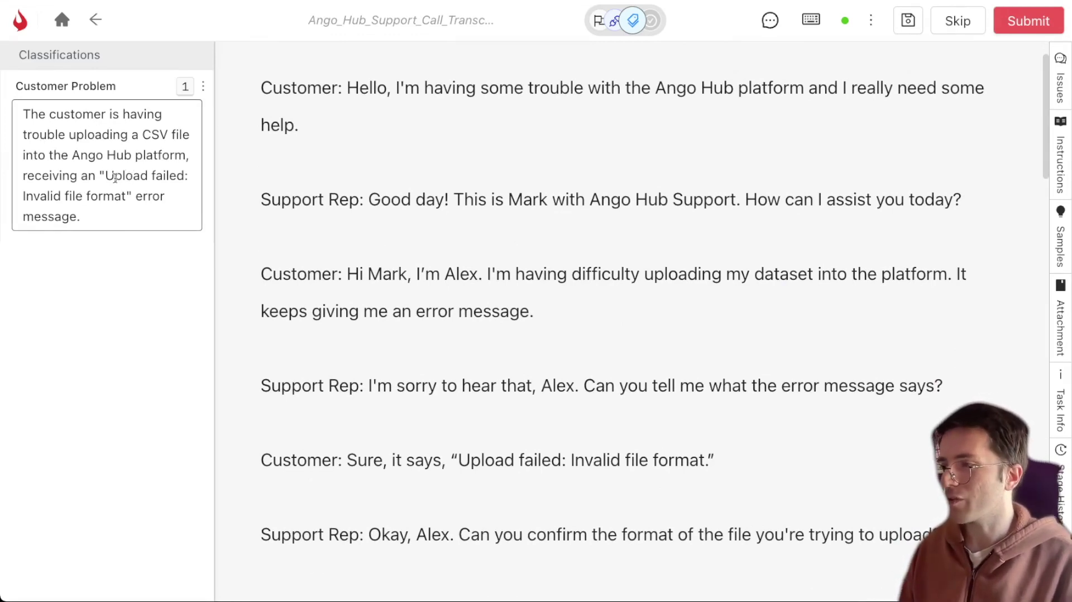
left_click(470, 225)
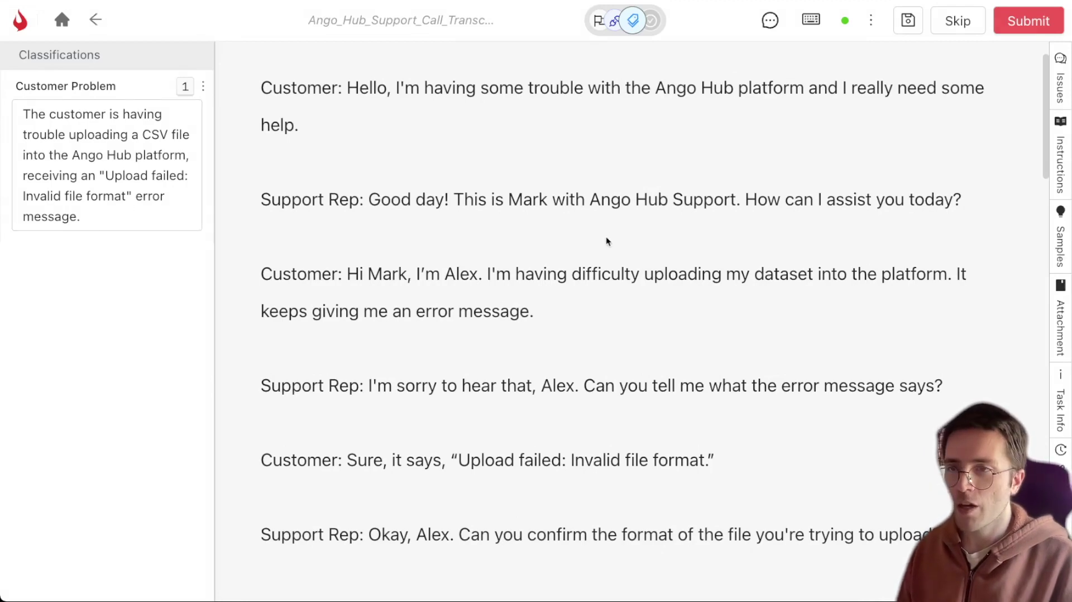
left_click(1006, 26)
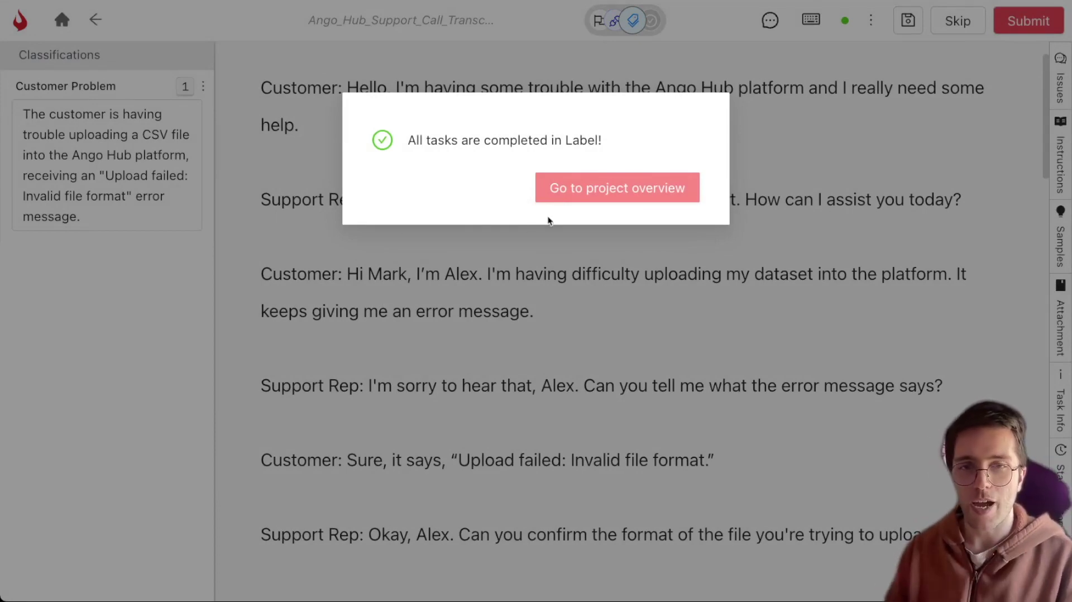
left_click(568, 197)
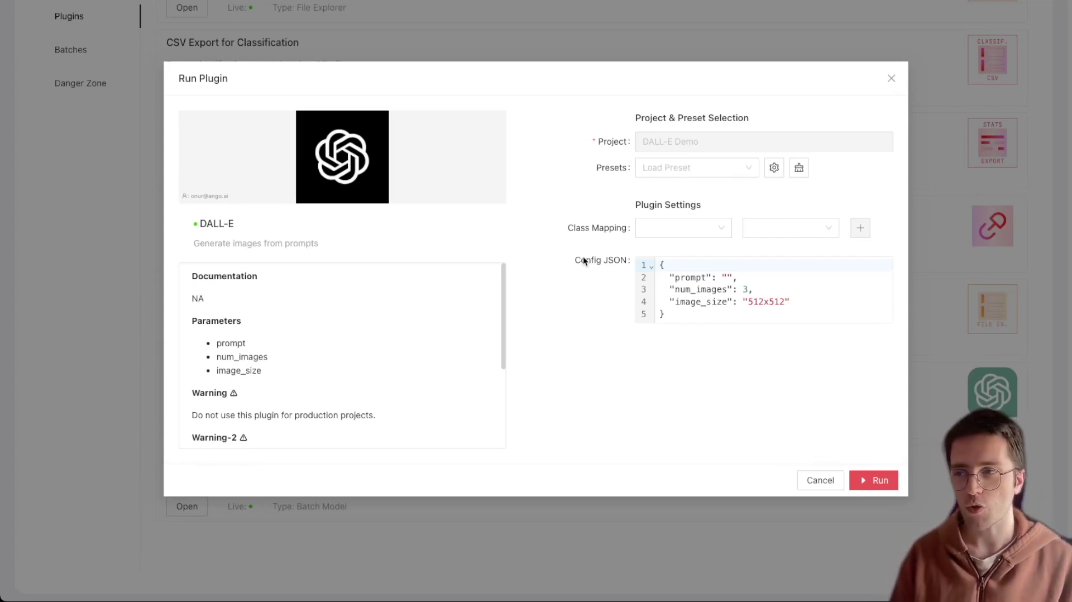
- Close the plugin dialog and reopen the DALL-E plugin from the DALL-E Demo project's plugin settings
left_click(990, 216)
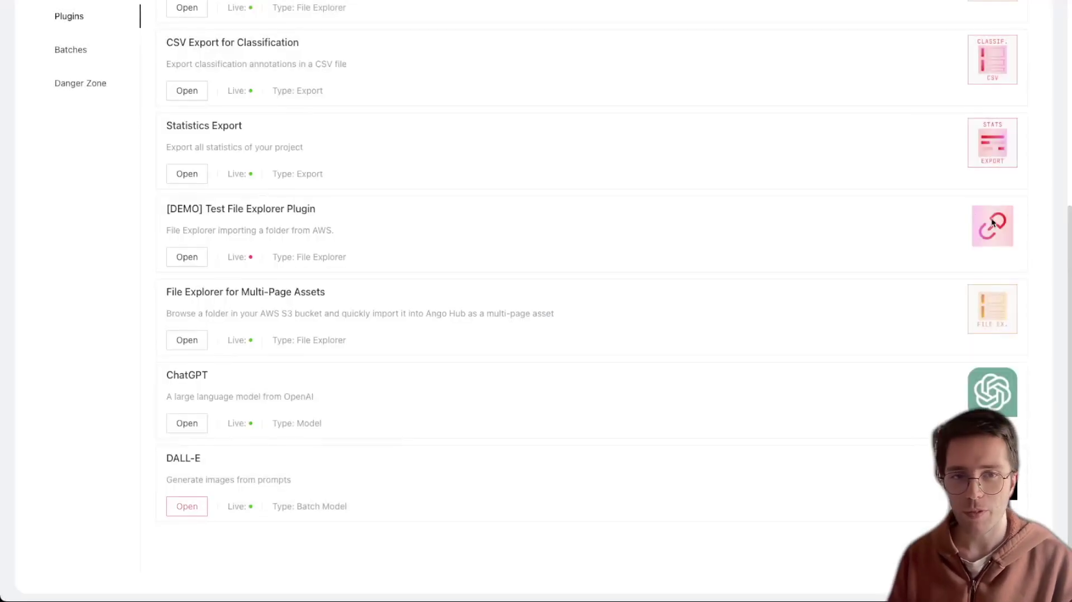
scroll(888, 245, "up", 5)
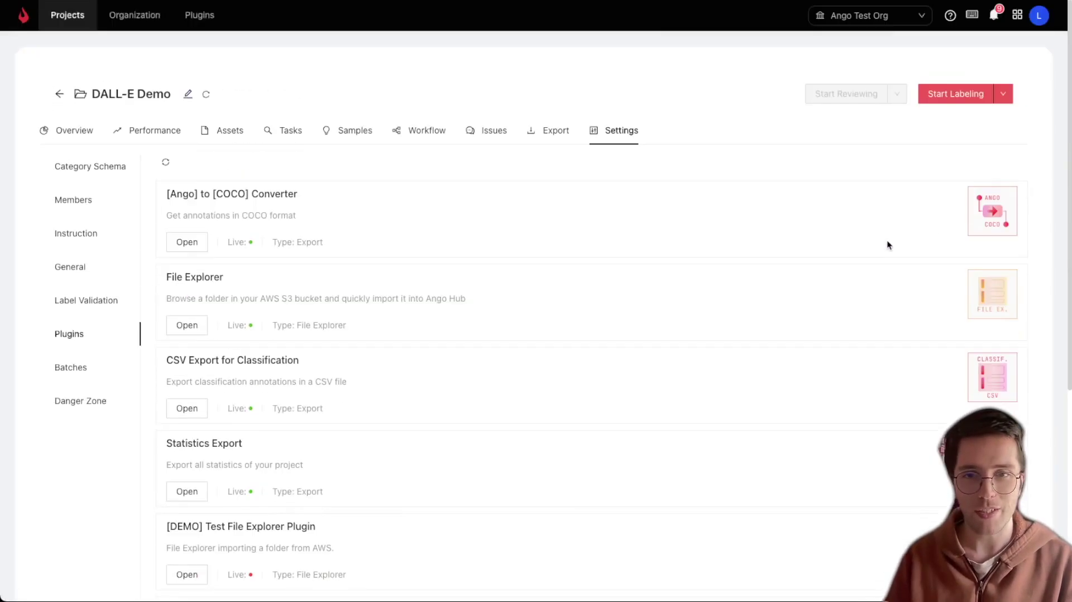
left_click(608, 134)
left_click(81, 335)
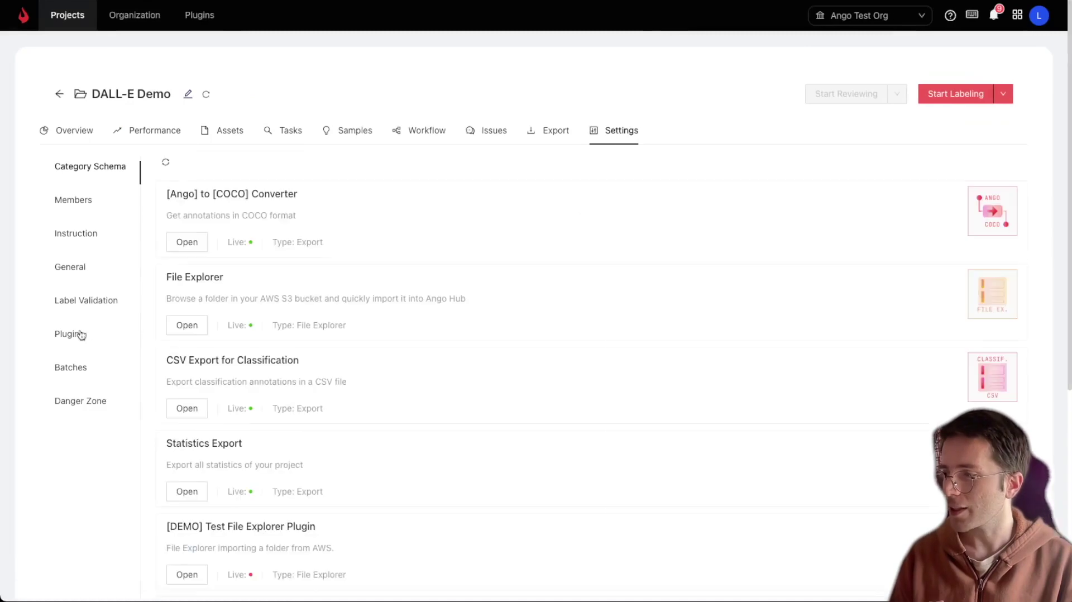
scroll(567, 385, "down", 6)
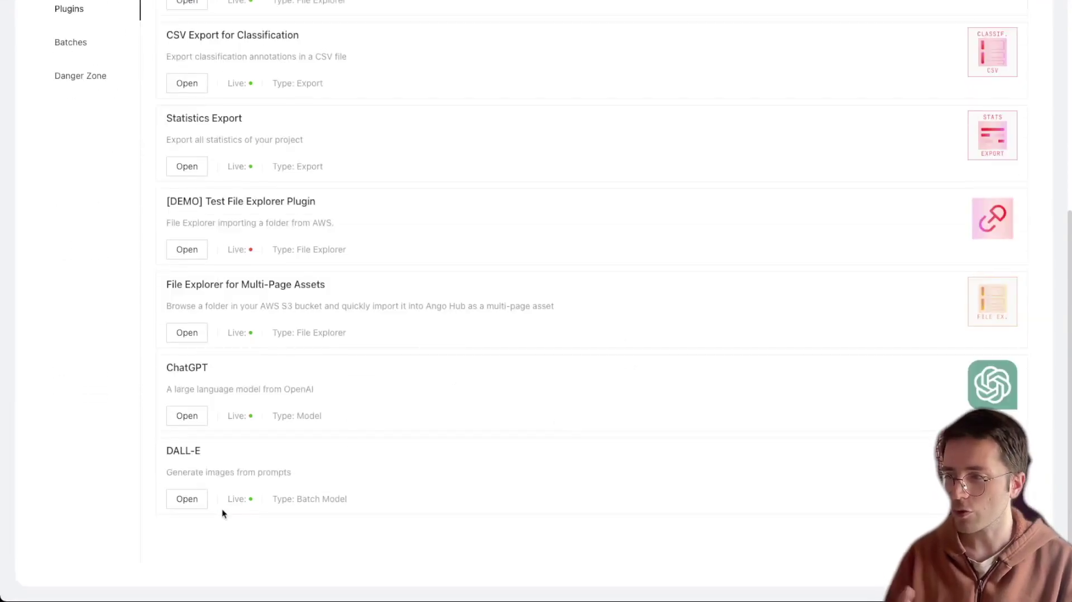
left_click(197, 504)
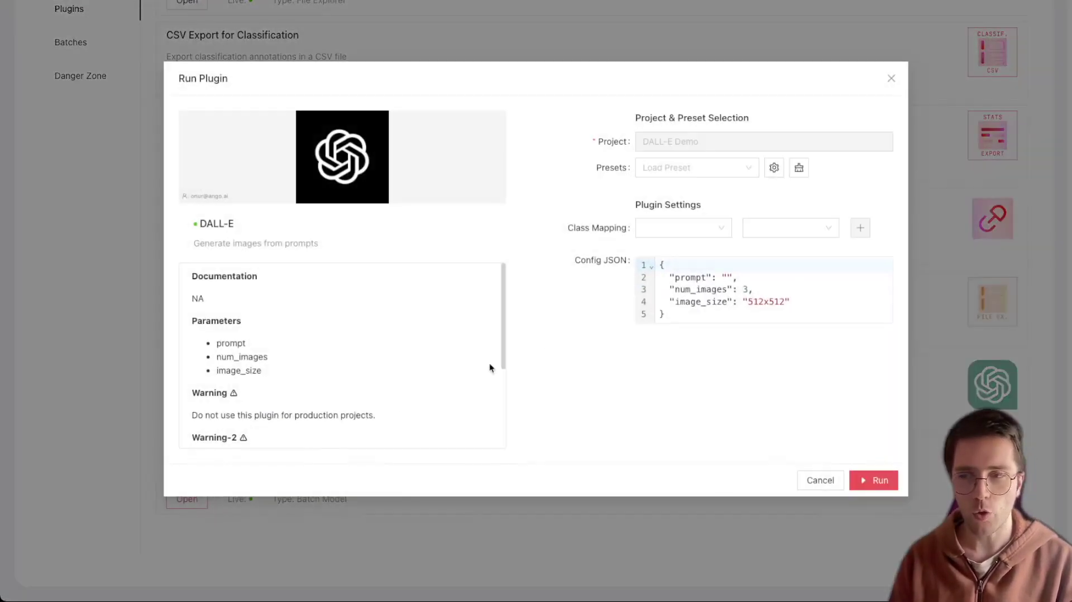
- Set the prompt in the DALL-E plugin's configuration to "A horse running up a hill"
left_click(726, 278)
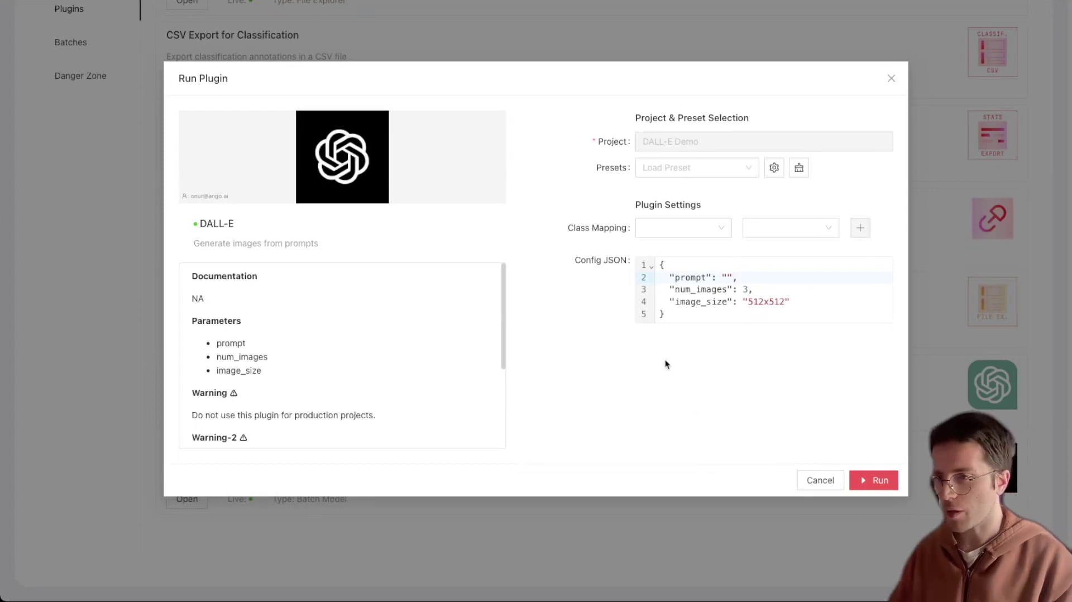
type("A hot")
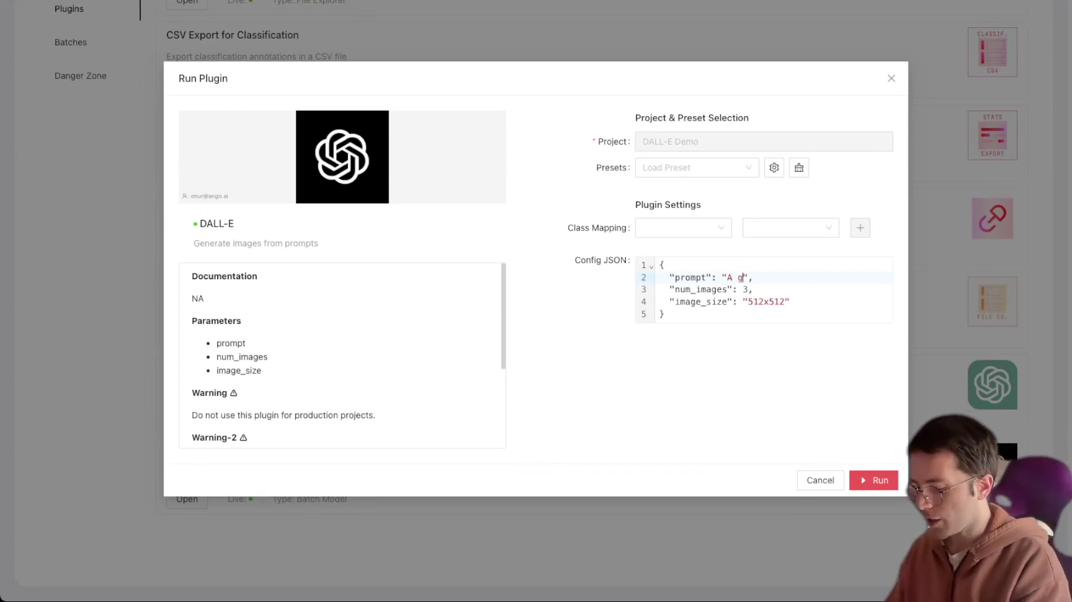
key("BackSpace")
type("rse ru")
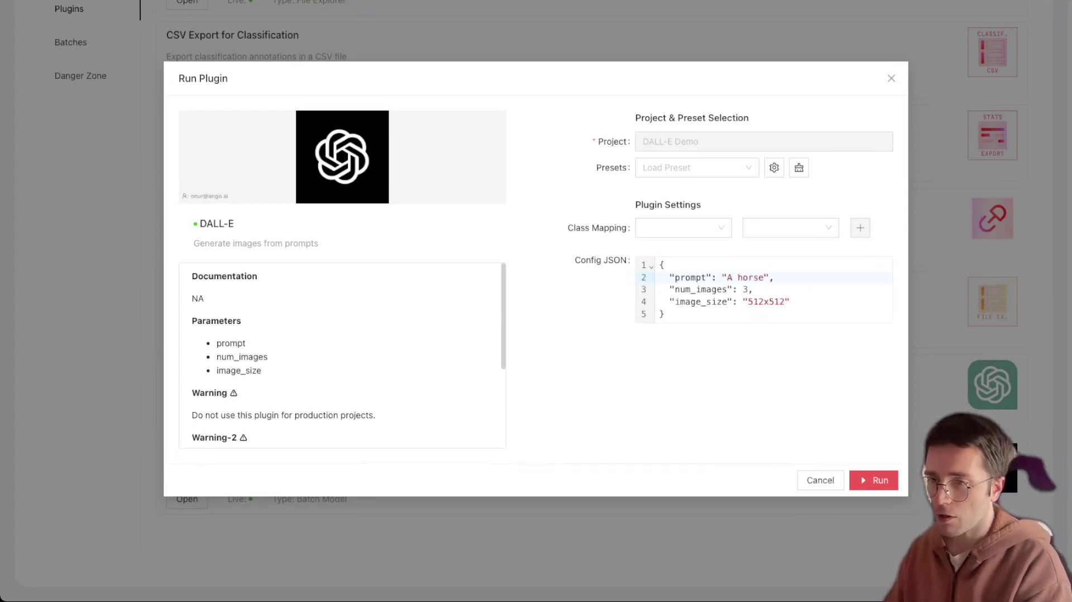
type("nning up a ")
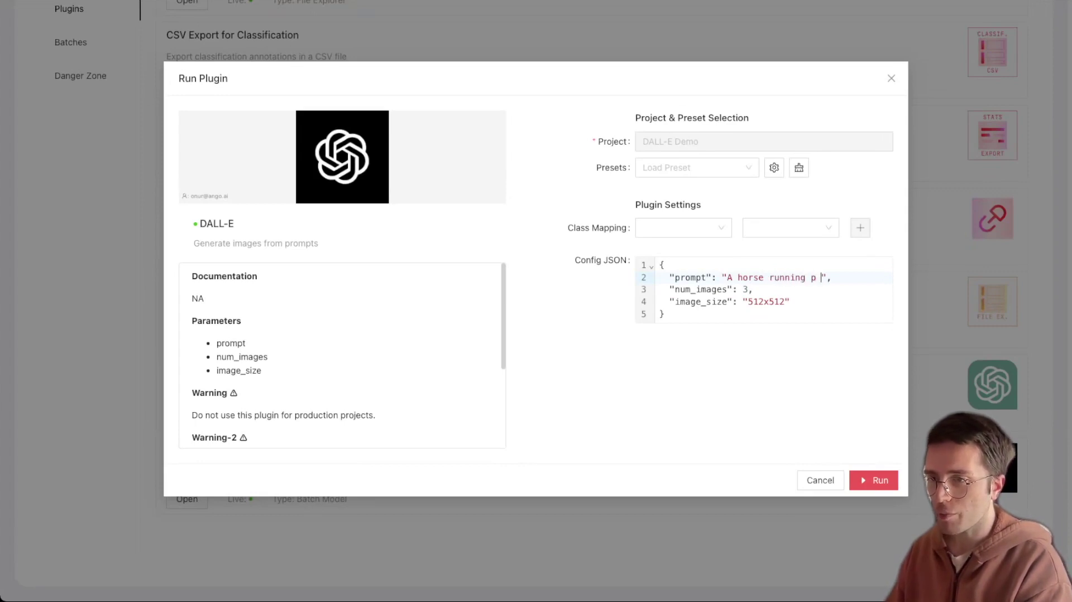
type("hill")
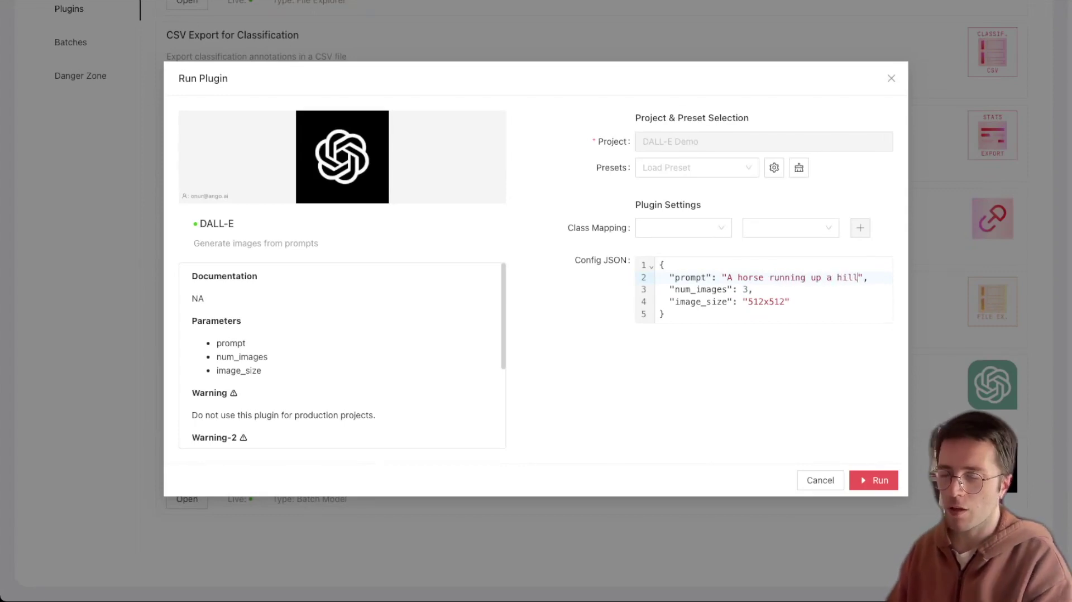
- Set num_images to 5 in the plugin configuration and run the DALL-E plugin
double_click(745, 290)
type("5")
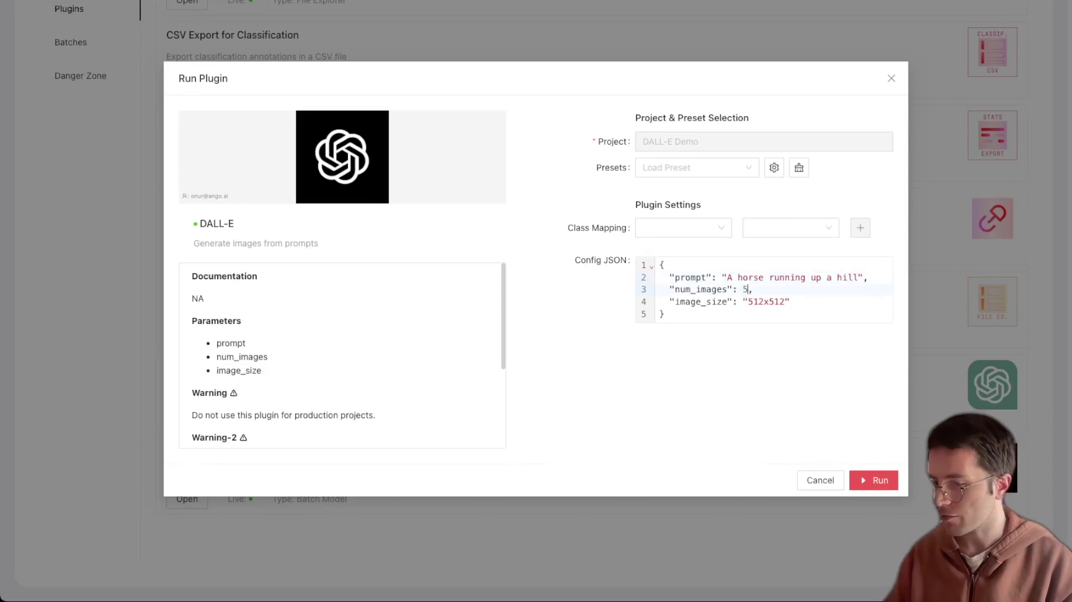
left_click(878, 479)
- Check the log of the newest DALL-E plugin session, and refresh the project's assets to view the generated images
scroll(829, 440, "up", 6)
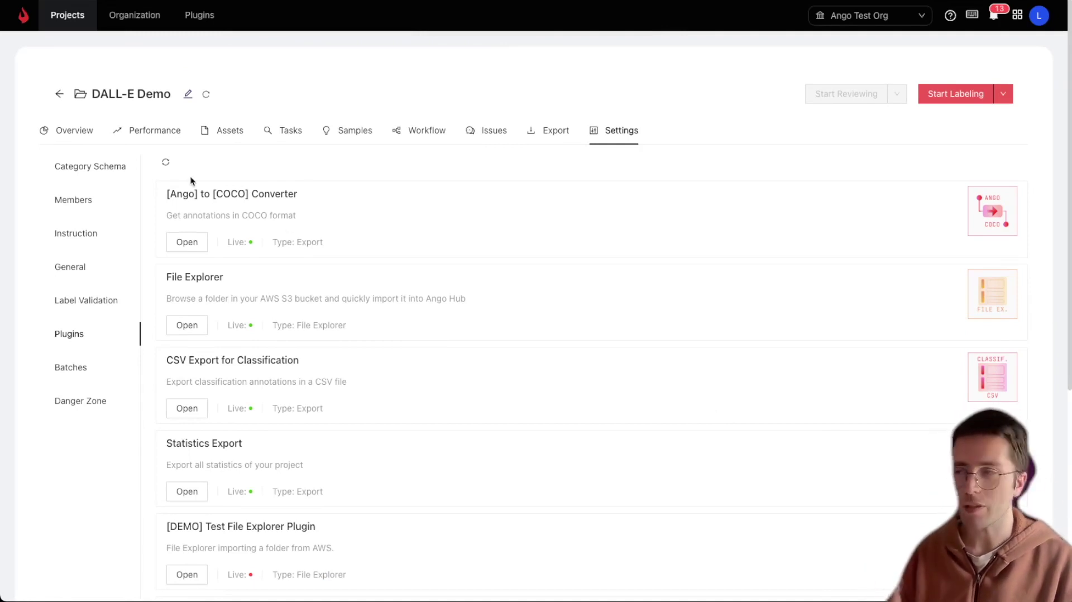
left_click(219, 134)
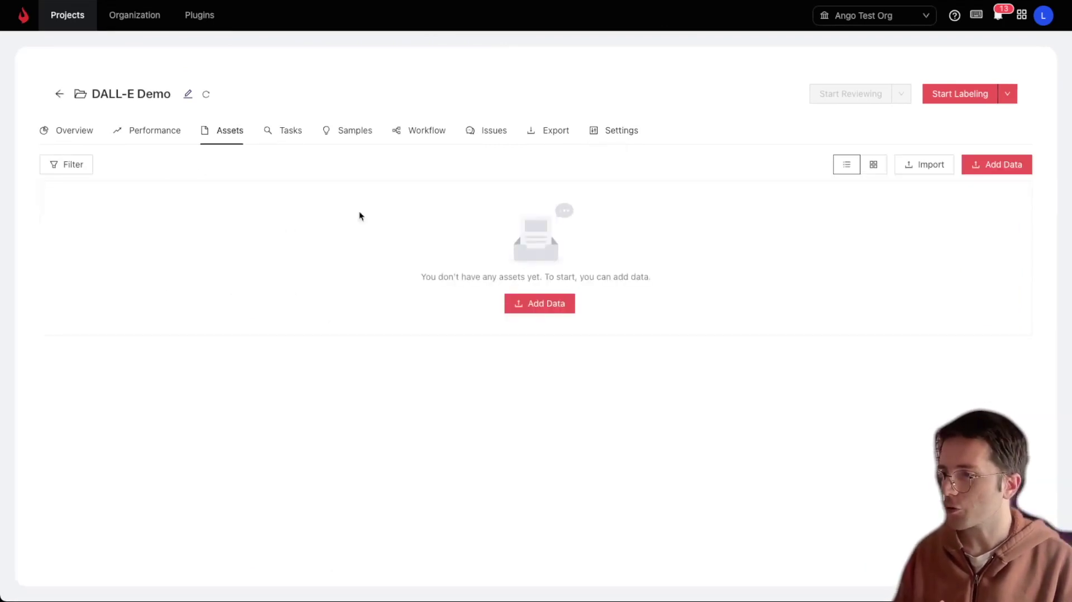
left_click(1022, 19)
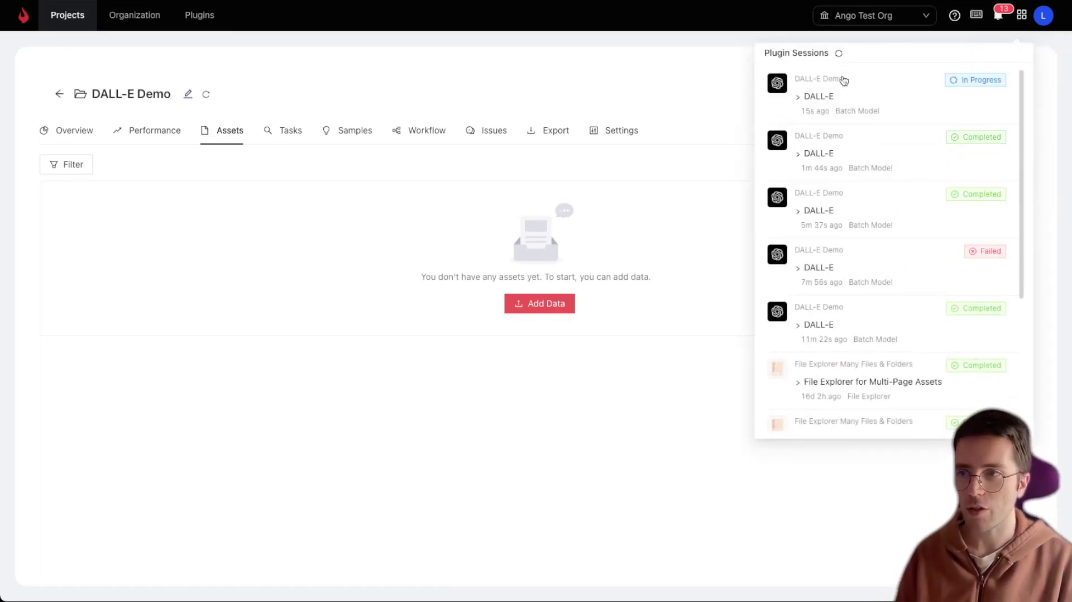
left_click(870, 117)
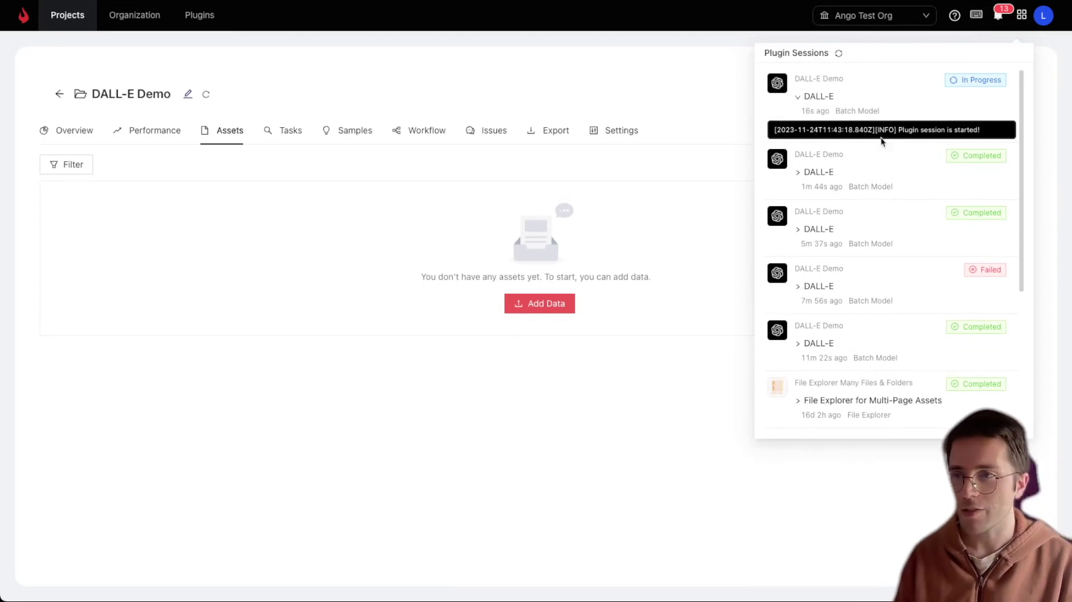
left_click(663, 101)
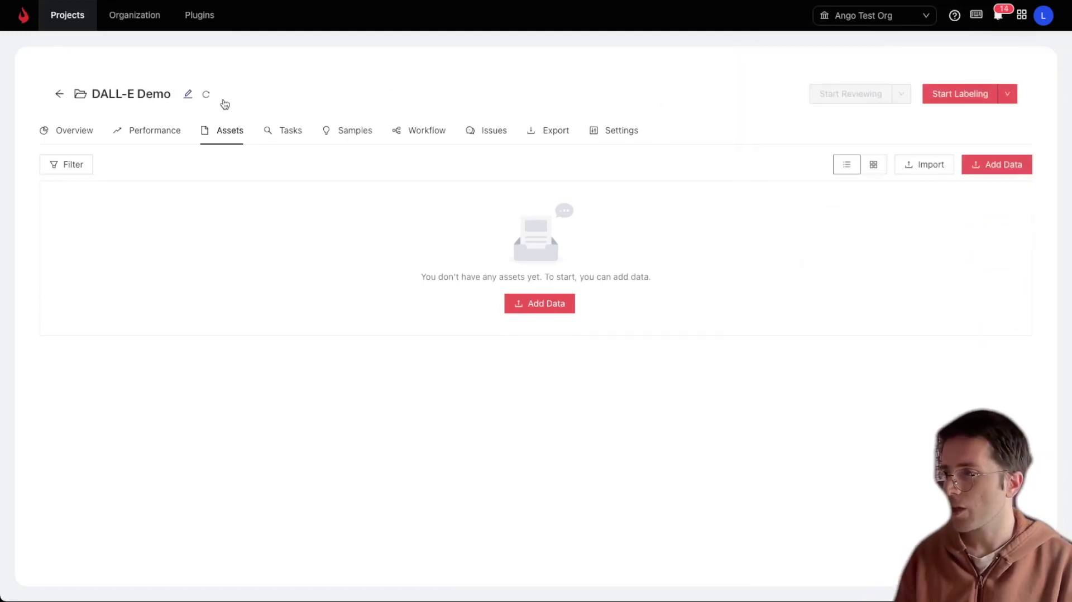
left_click(207, 95)
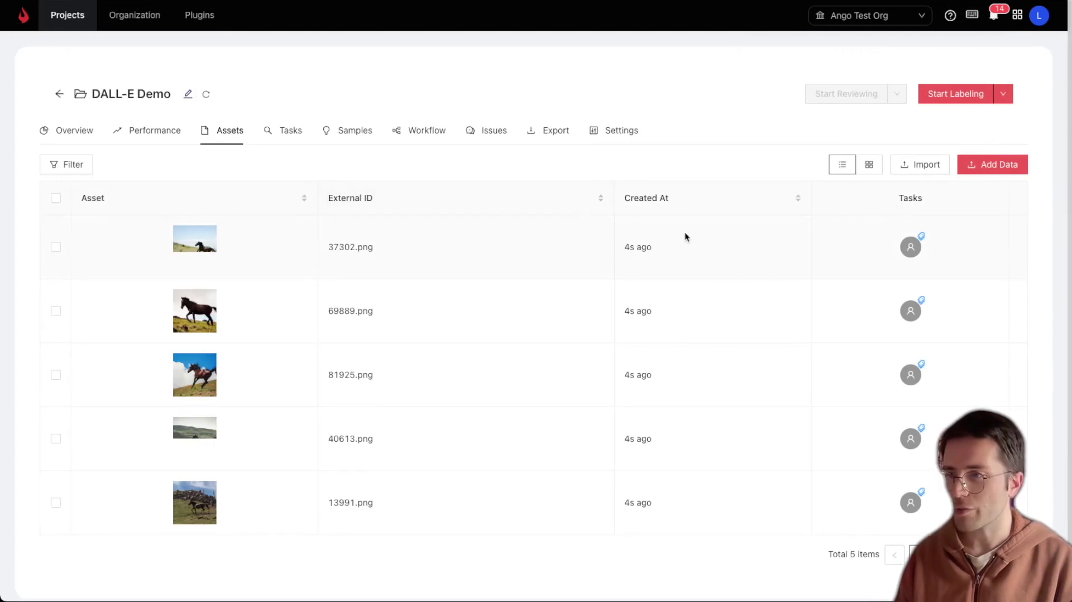
- Add an untitled Bounding Box tool to the project's category schema and save it
left_click(618, 139)
left_click(211, 166)
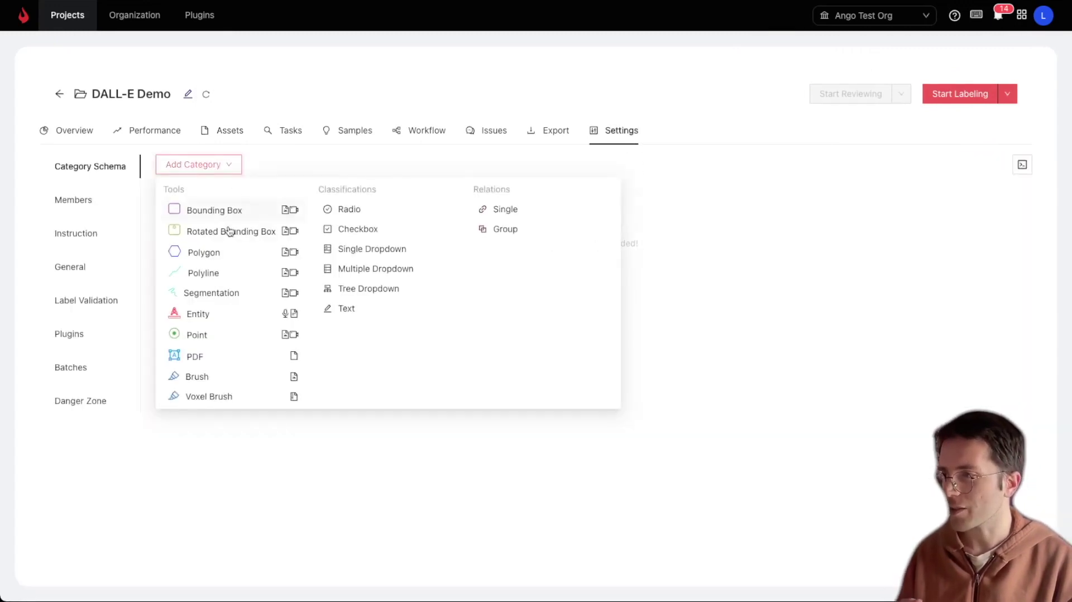
left_click(231, 219)
left_click(425, 225)
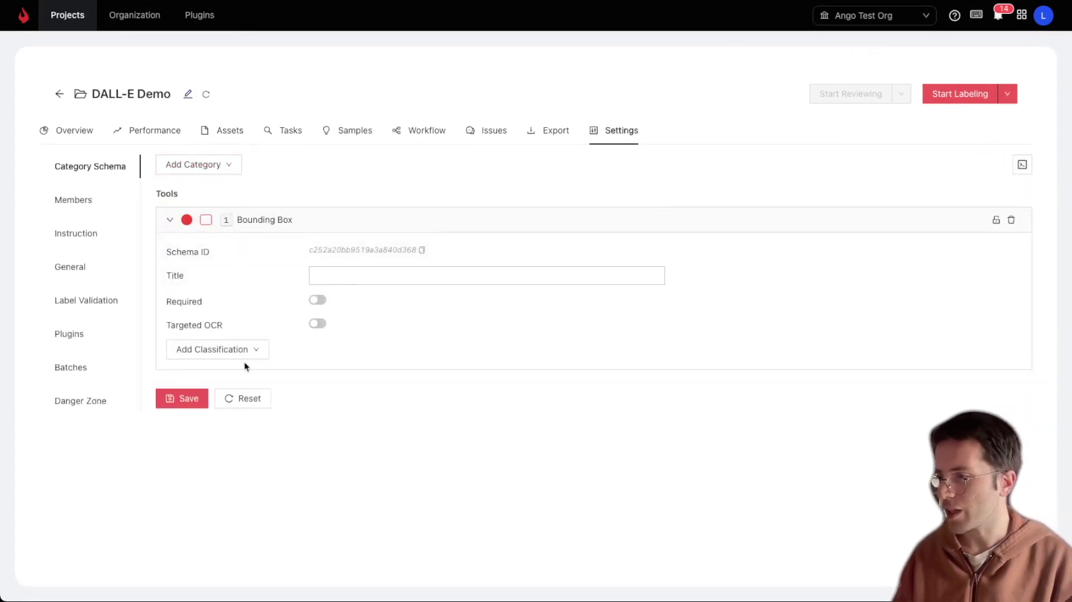
left_click(207, 399)
left_click(632, 161)
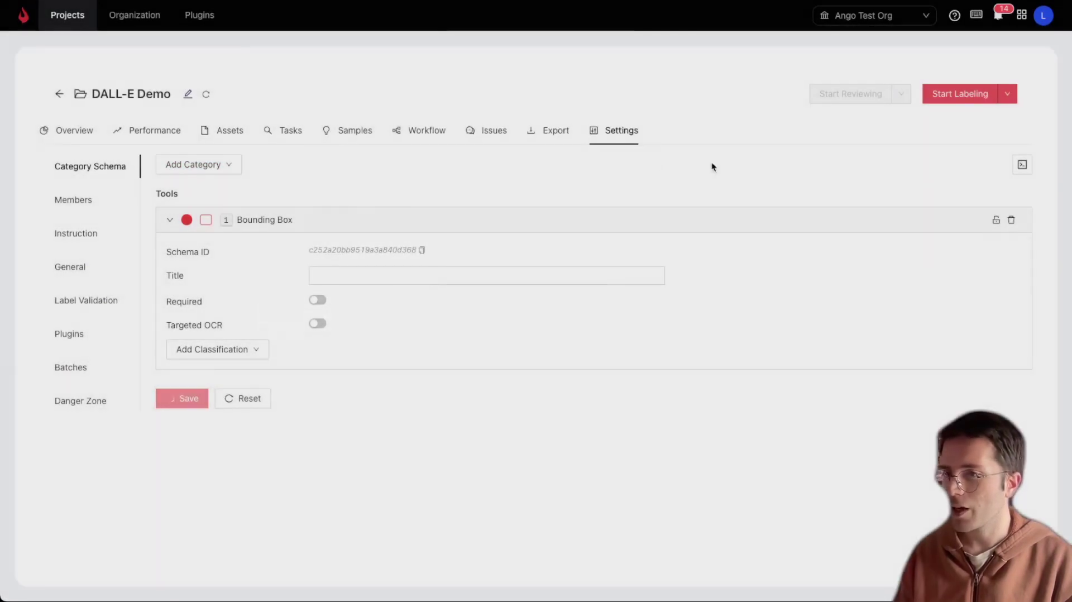
- Start labeling the project and draw a bounding box around the whole horse in 13991.png
left_click(942, 96)
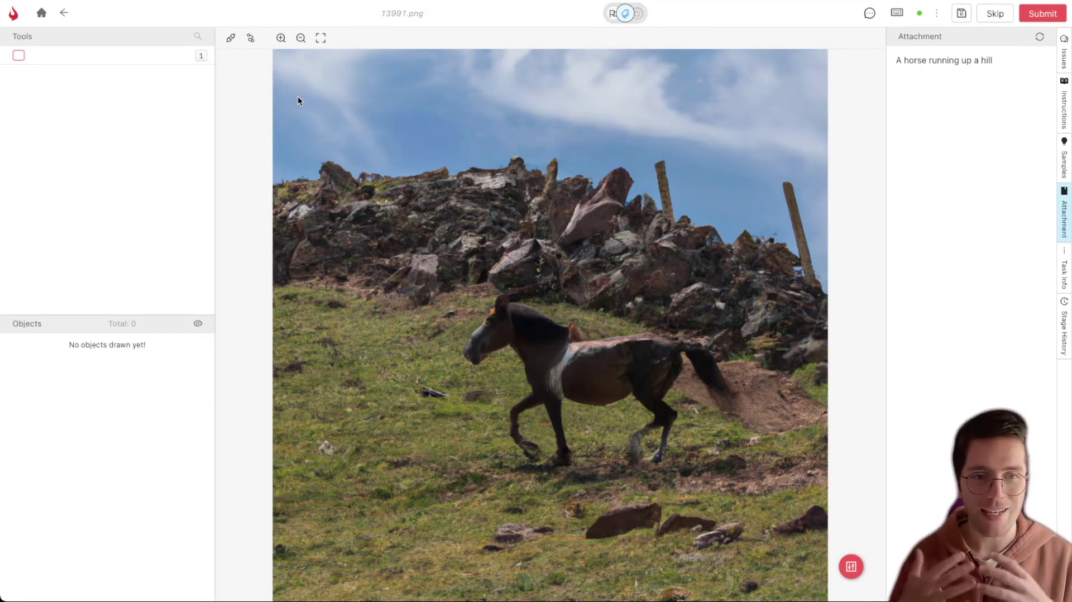
left_click(160, 56)
left_click_drag(467, 293, 732, 469)
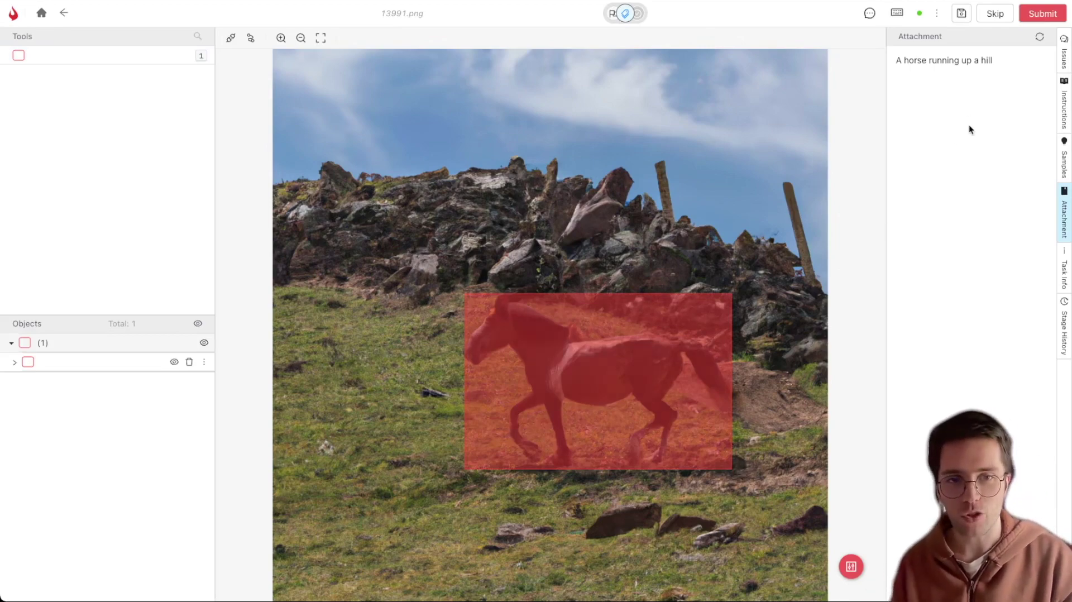
- Check the prompt text attached to 13991.png and submit the labeled image
left_click(1065, 226)
left_click(1065, 226)
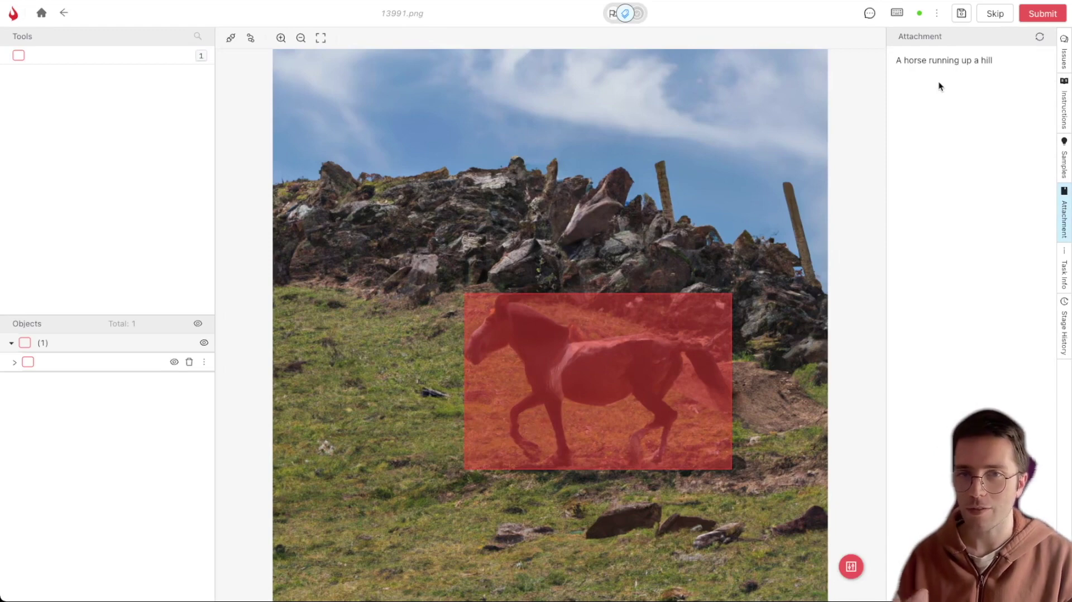
left_click_drag(1017, 66, 945, 71)
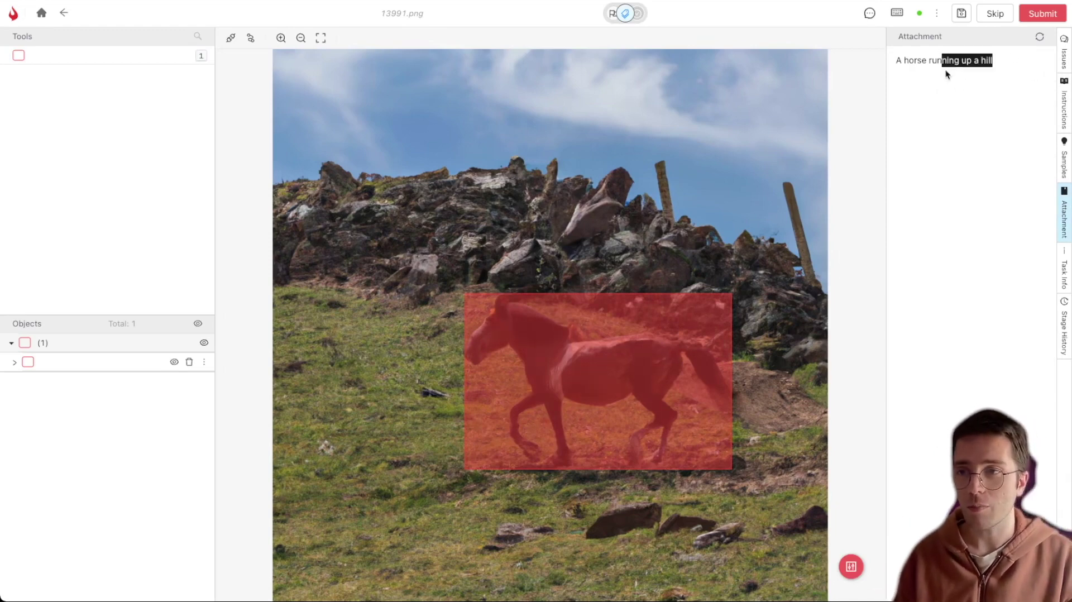
left_click(947, 76)
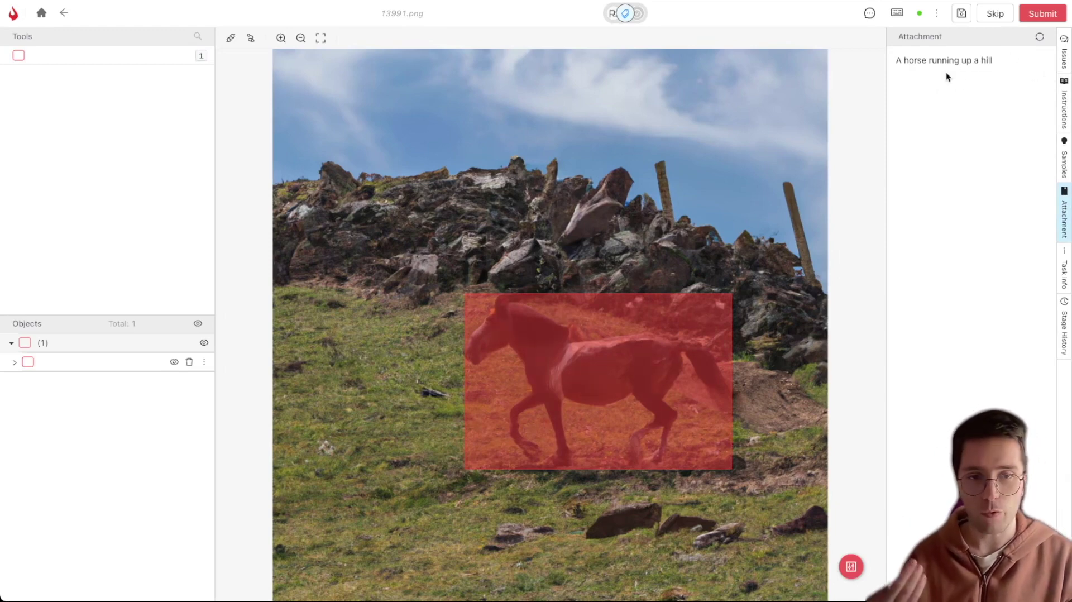
left_click(1054, 13)
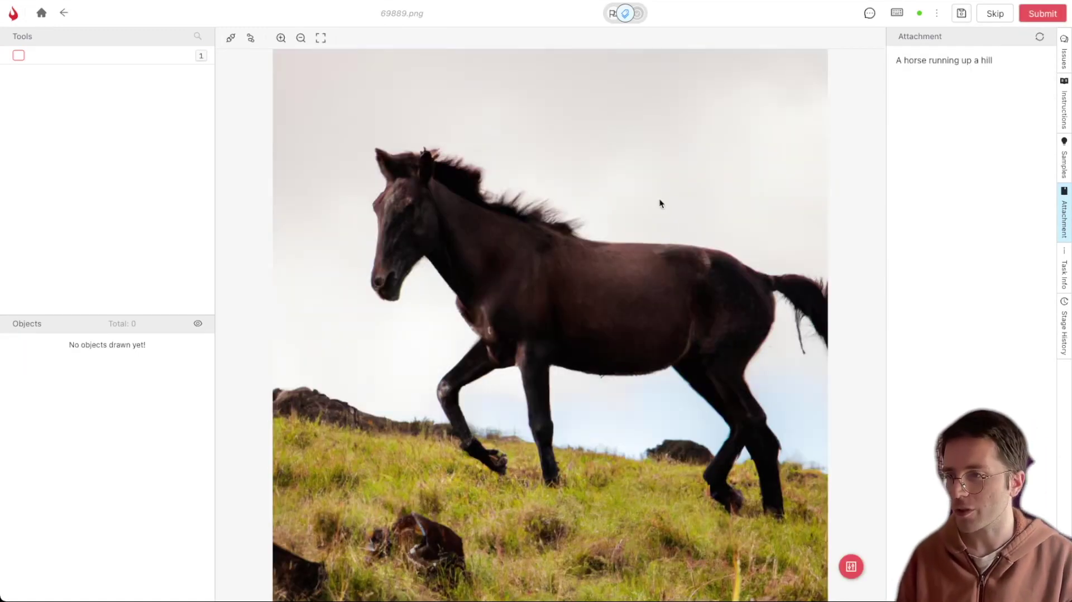
- Draw a bounding box around the horse's head in 69889.png and submit the image
left_click(150, 54)
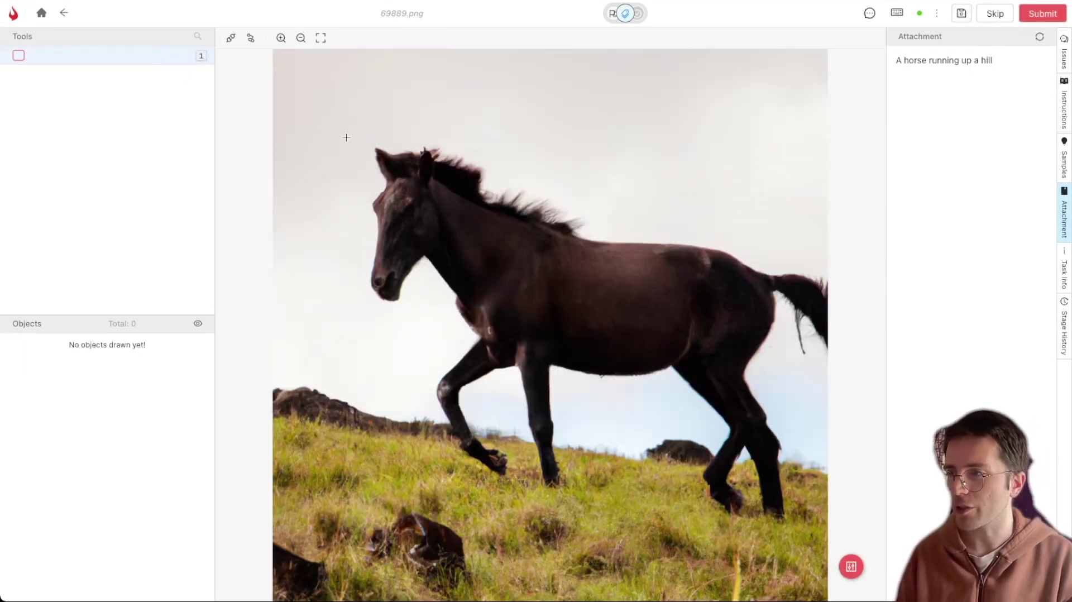
left_click_drag(363, 146, 446, 303)
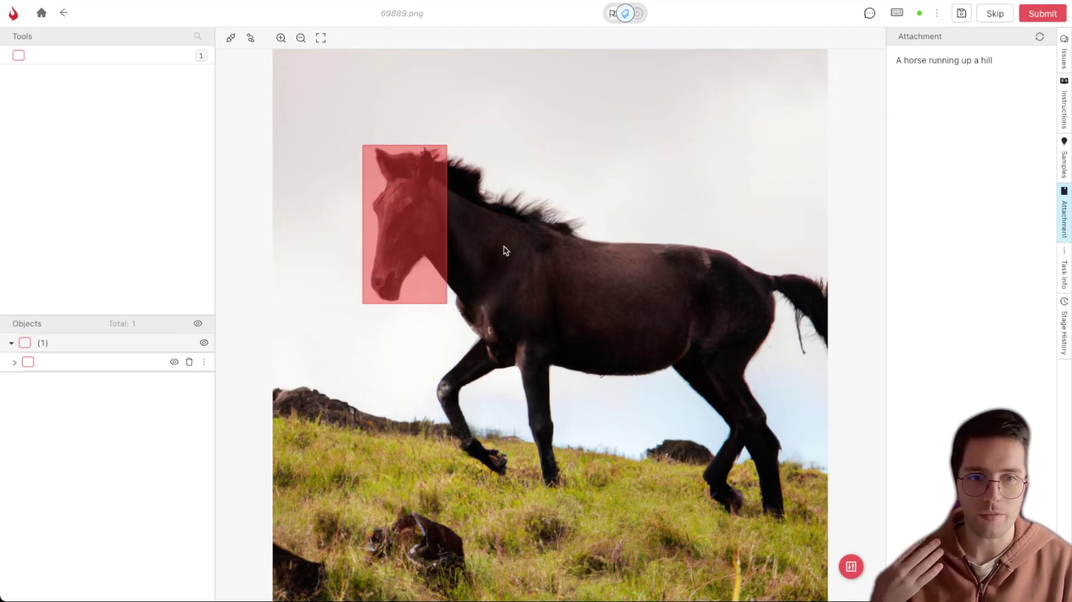
left_click(1042, 13)
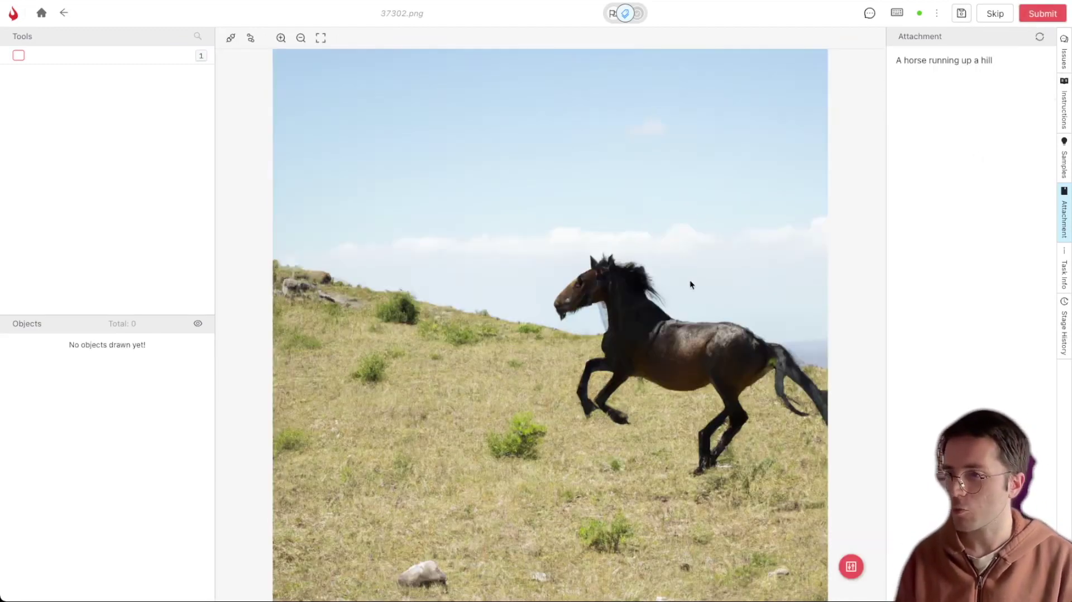
- Submit the remaining images 37302.png, 40613.png and 81925.png without drawing any boxes
left_click(1047, 17)
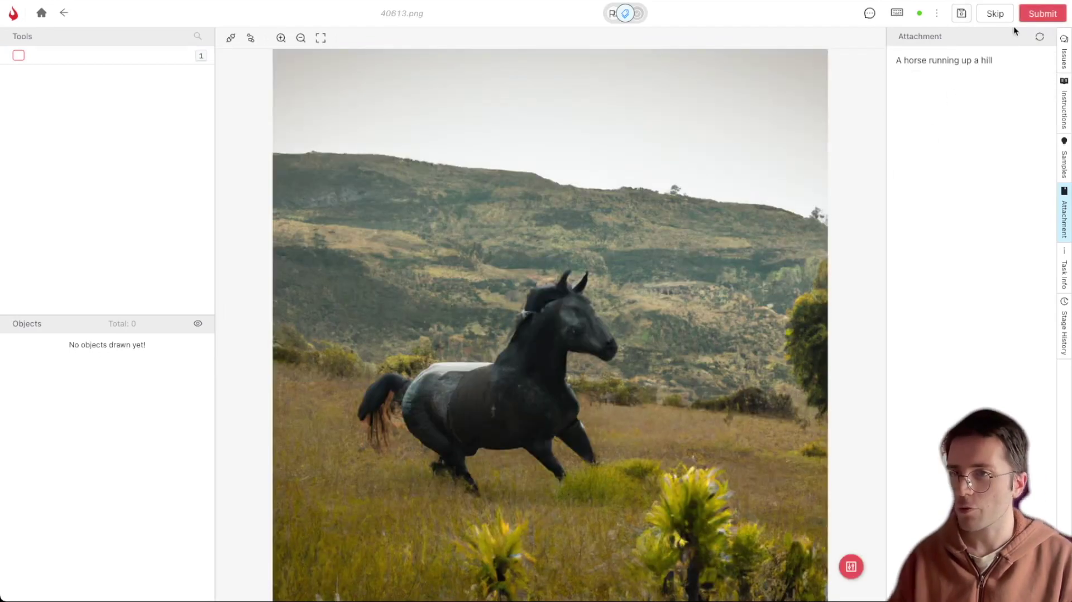
left_click(1038, 14)
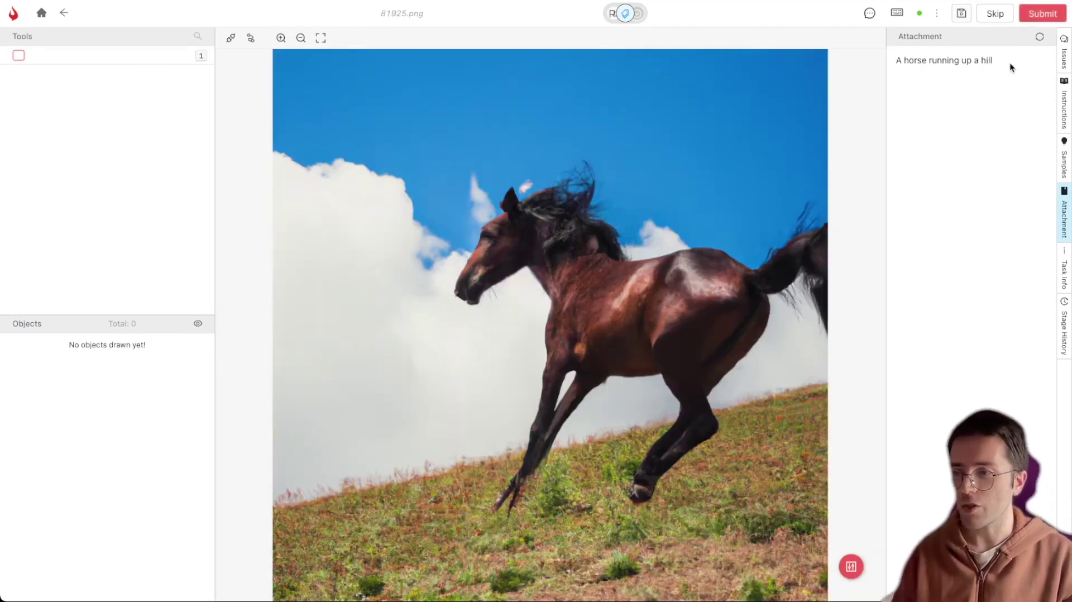
left_click(1043, 14)
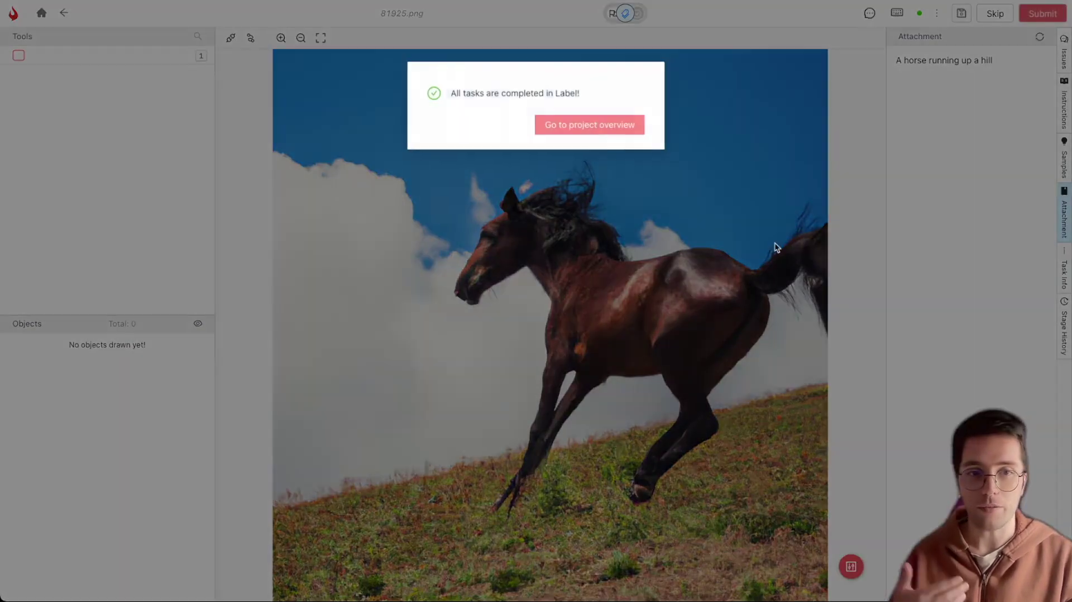